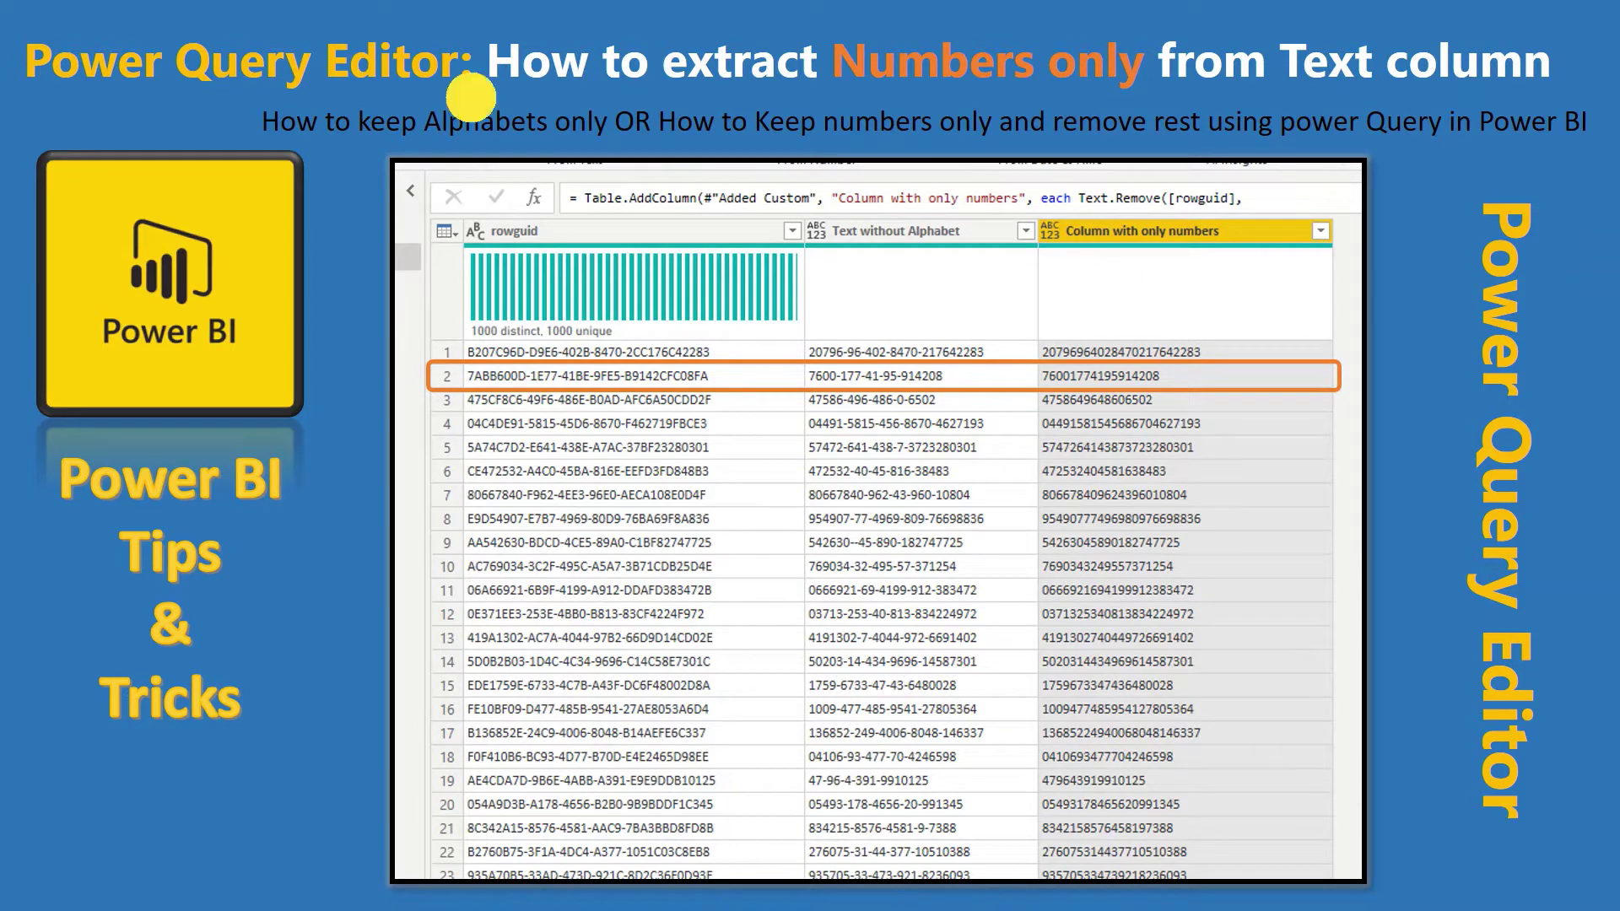
# Step: Bring Power BI's Power Query Editor into view with the SampleSalesData query and its eight columns
pyautogui.moveTo(471, 98); pyautogui.dragTo(1476, 87)
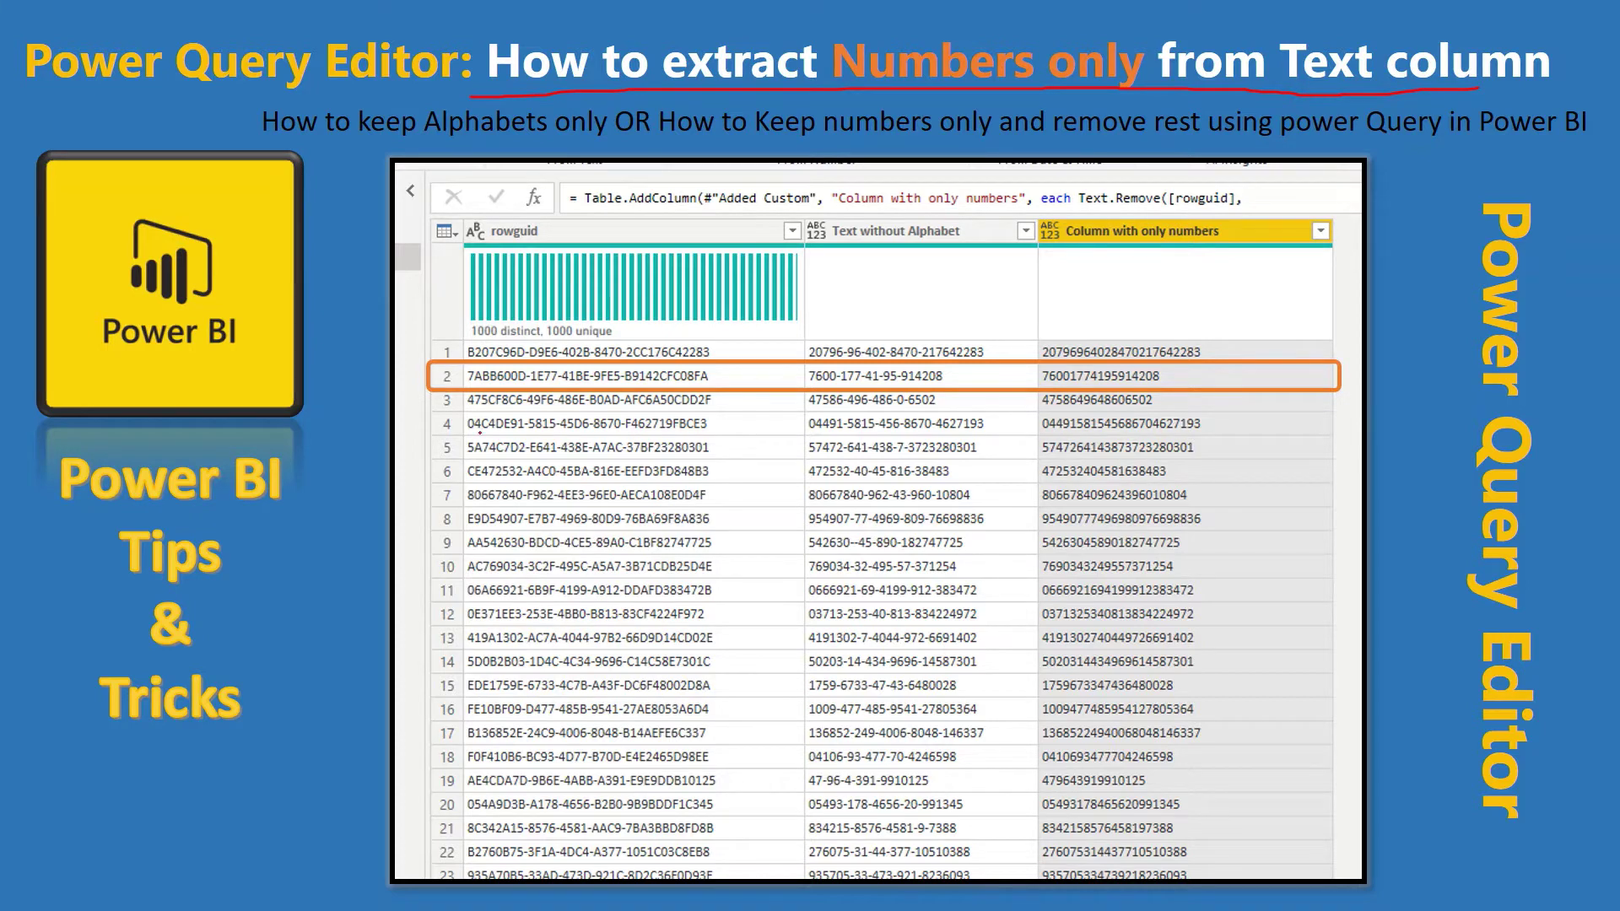
pyautogui.moveTo(457, 440); pyautogui.dragTo(753, 444)
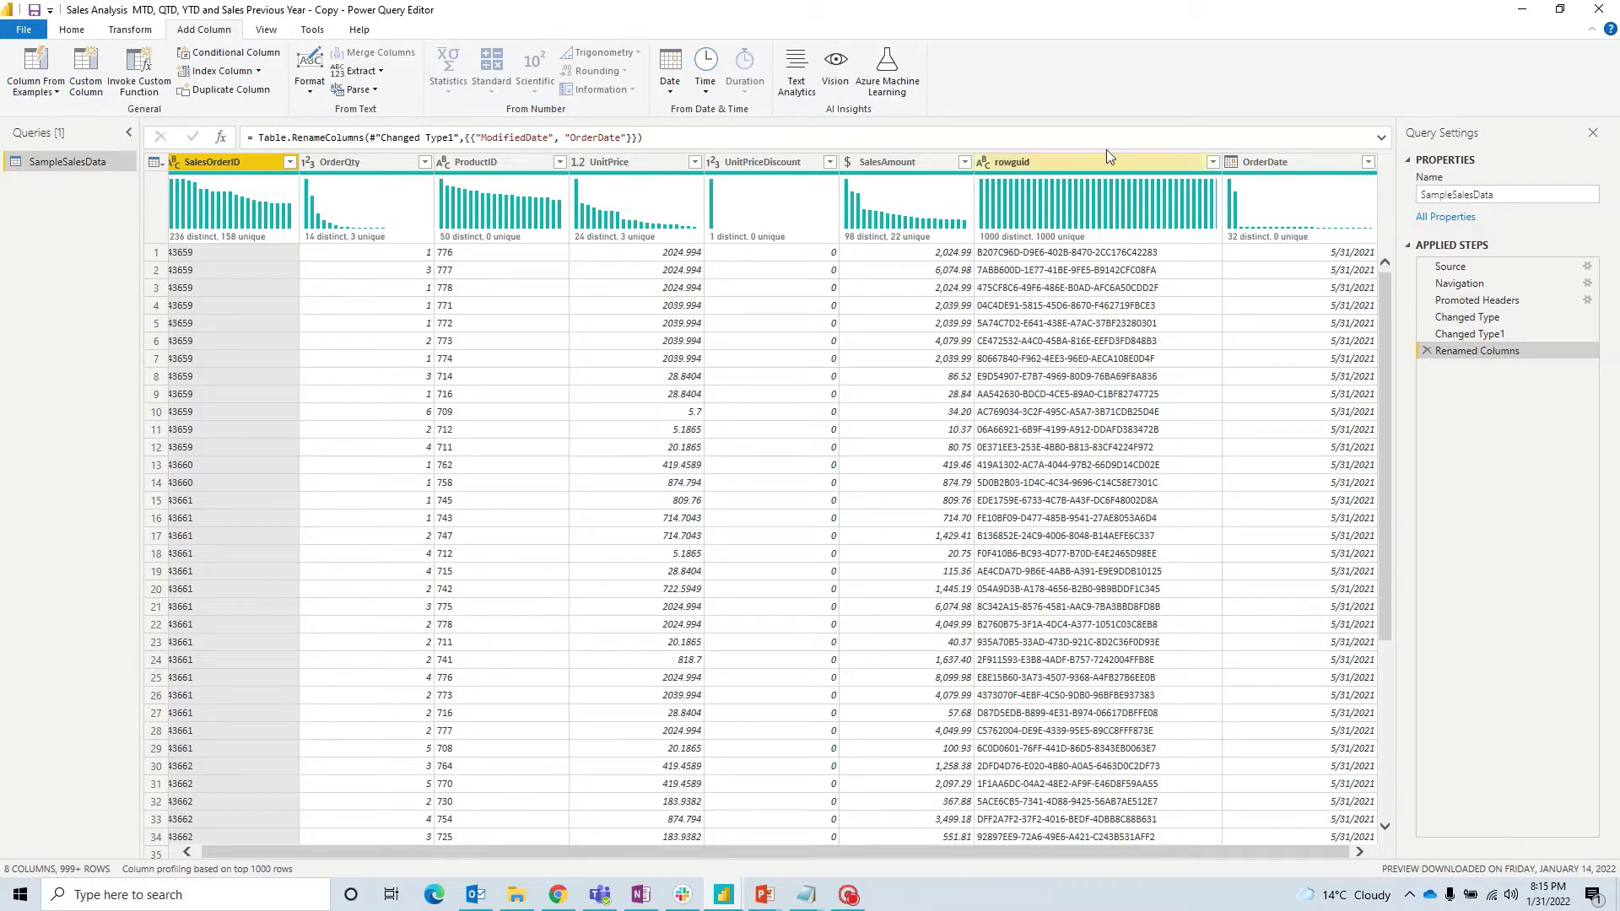
# Step: Select the rowguid column in the SampleSalesData query
pyautogui.click(1086, 160)
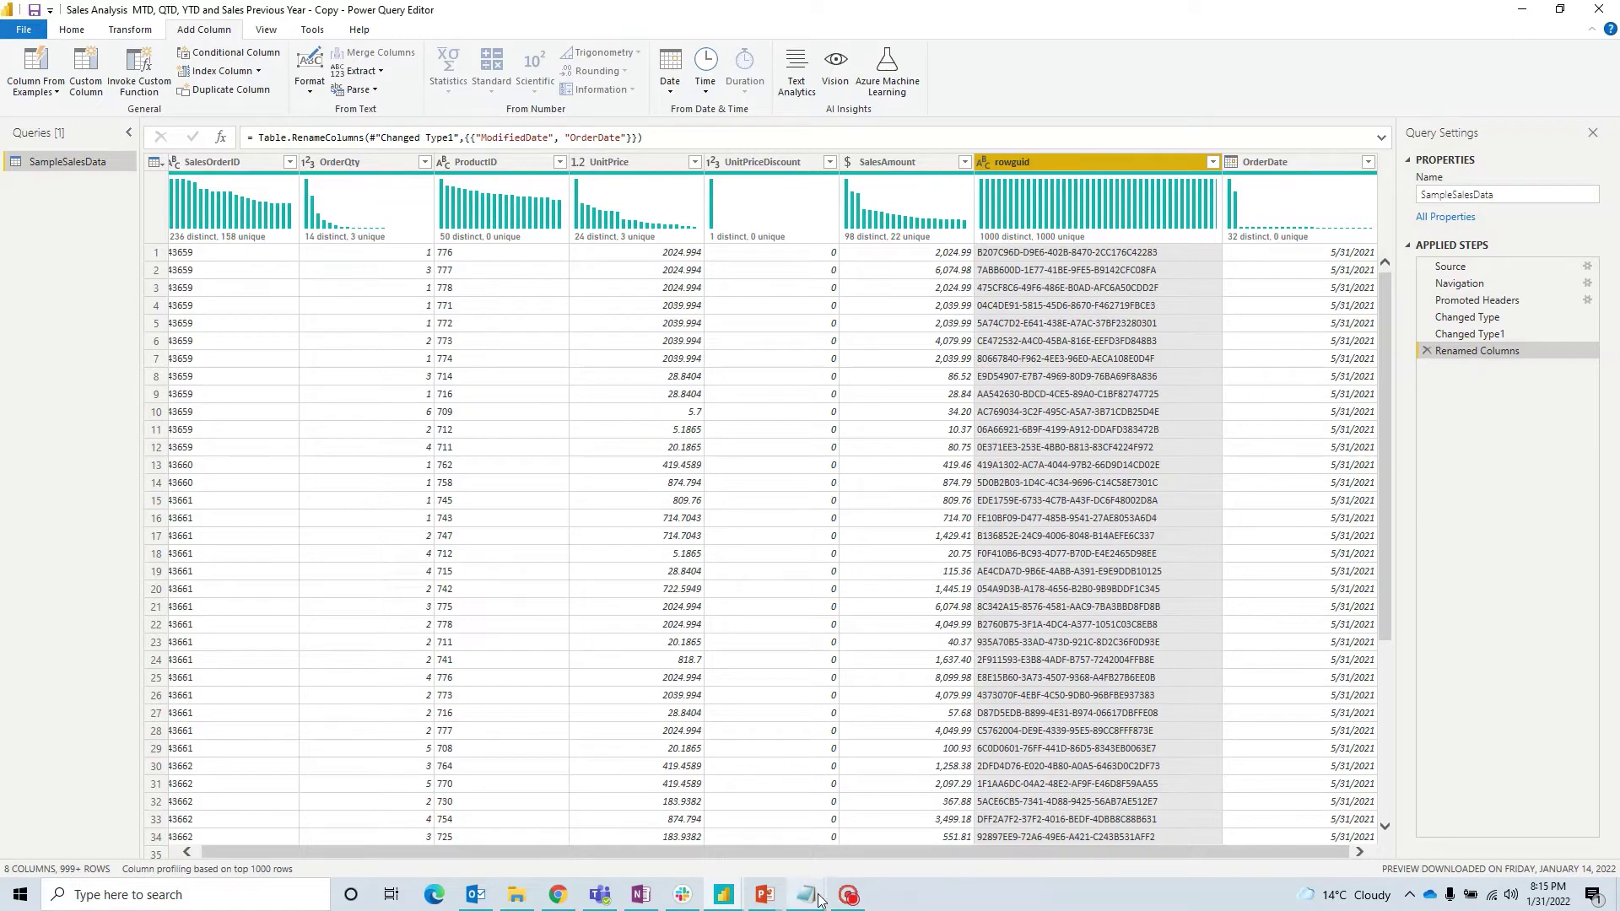
# Step: Write the samples ABC123, 123ABC and 123-ABC on separate Notepad lines, then minimize Notepad
pyautogui.moveTo(806, 895)
pyautogui.click(846, 808)
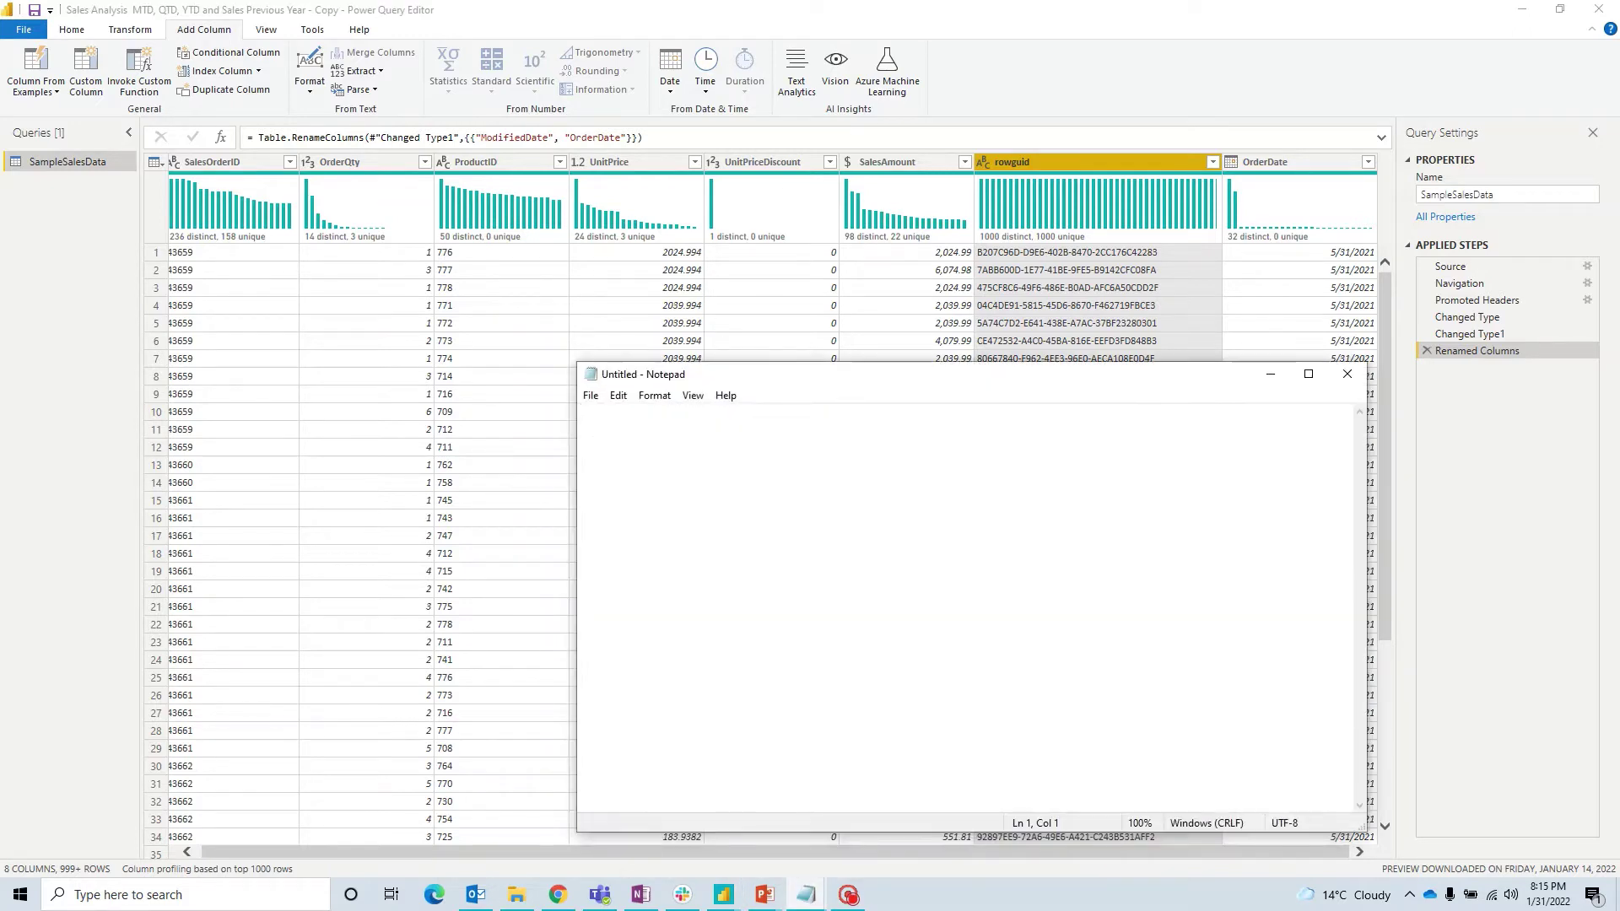
pyautogui.write('ABC')
pyautogui.write('123')
pyautogui.press('Return')
pyautogui.press('Return')
pyautogui.write('123ABC')
pyautogui.press('Return')
pyautogui.press('Return')
pyautogui.write('123')
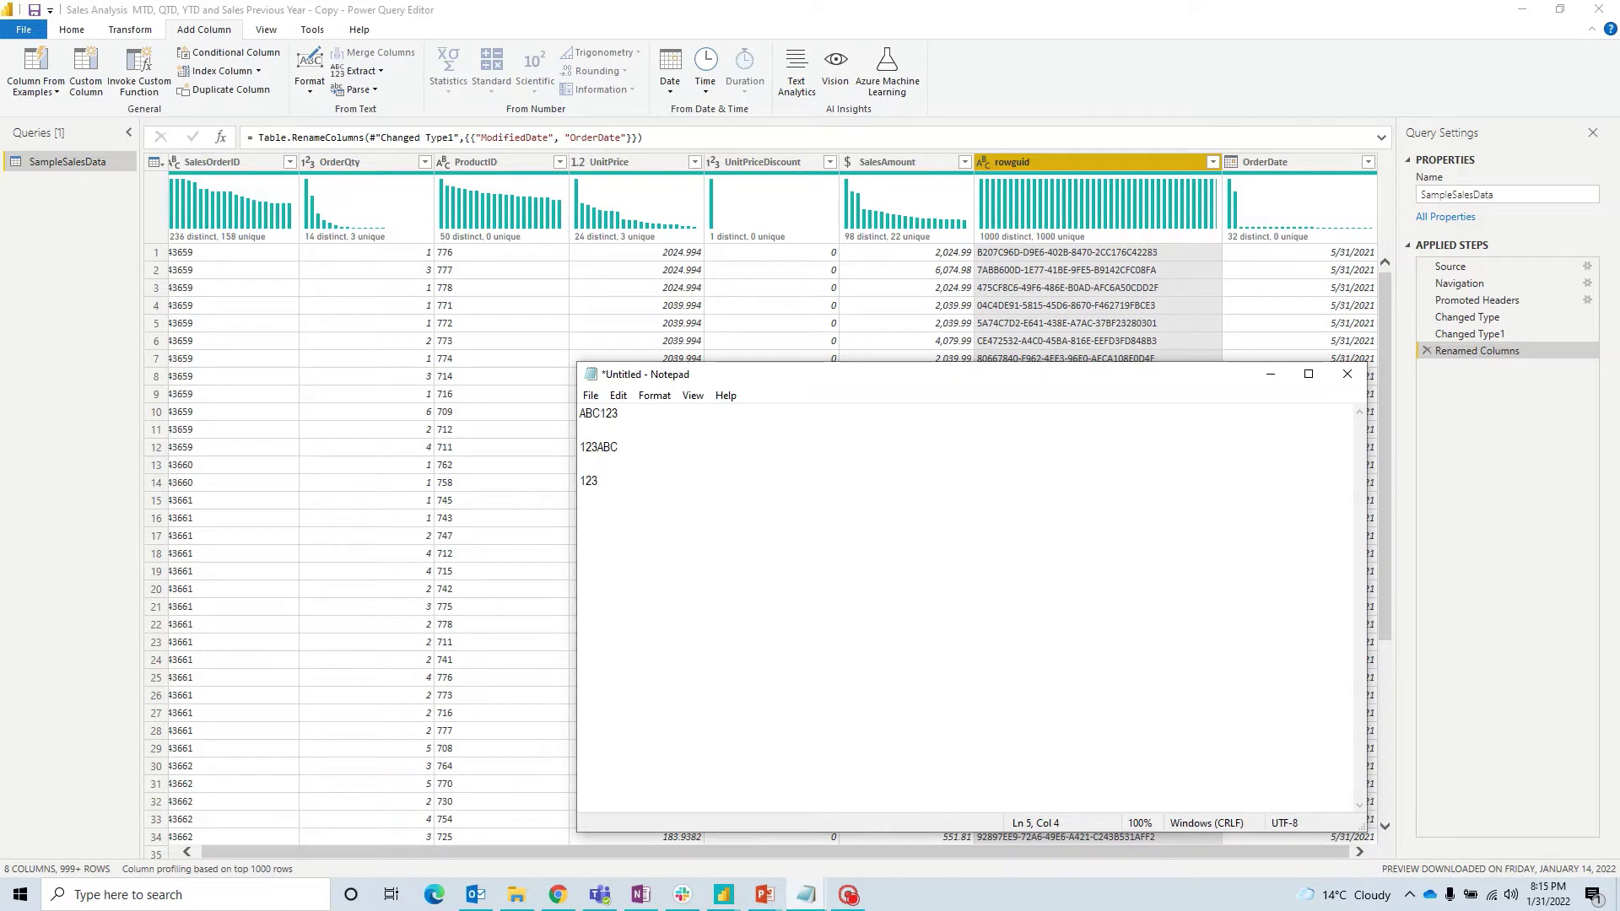
pyautogui.write('-ABC')
pyautogui.moveTo(621, 482); pyautogui.dragTo(579, 408)
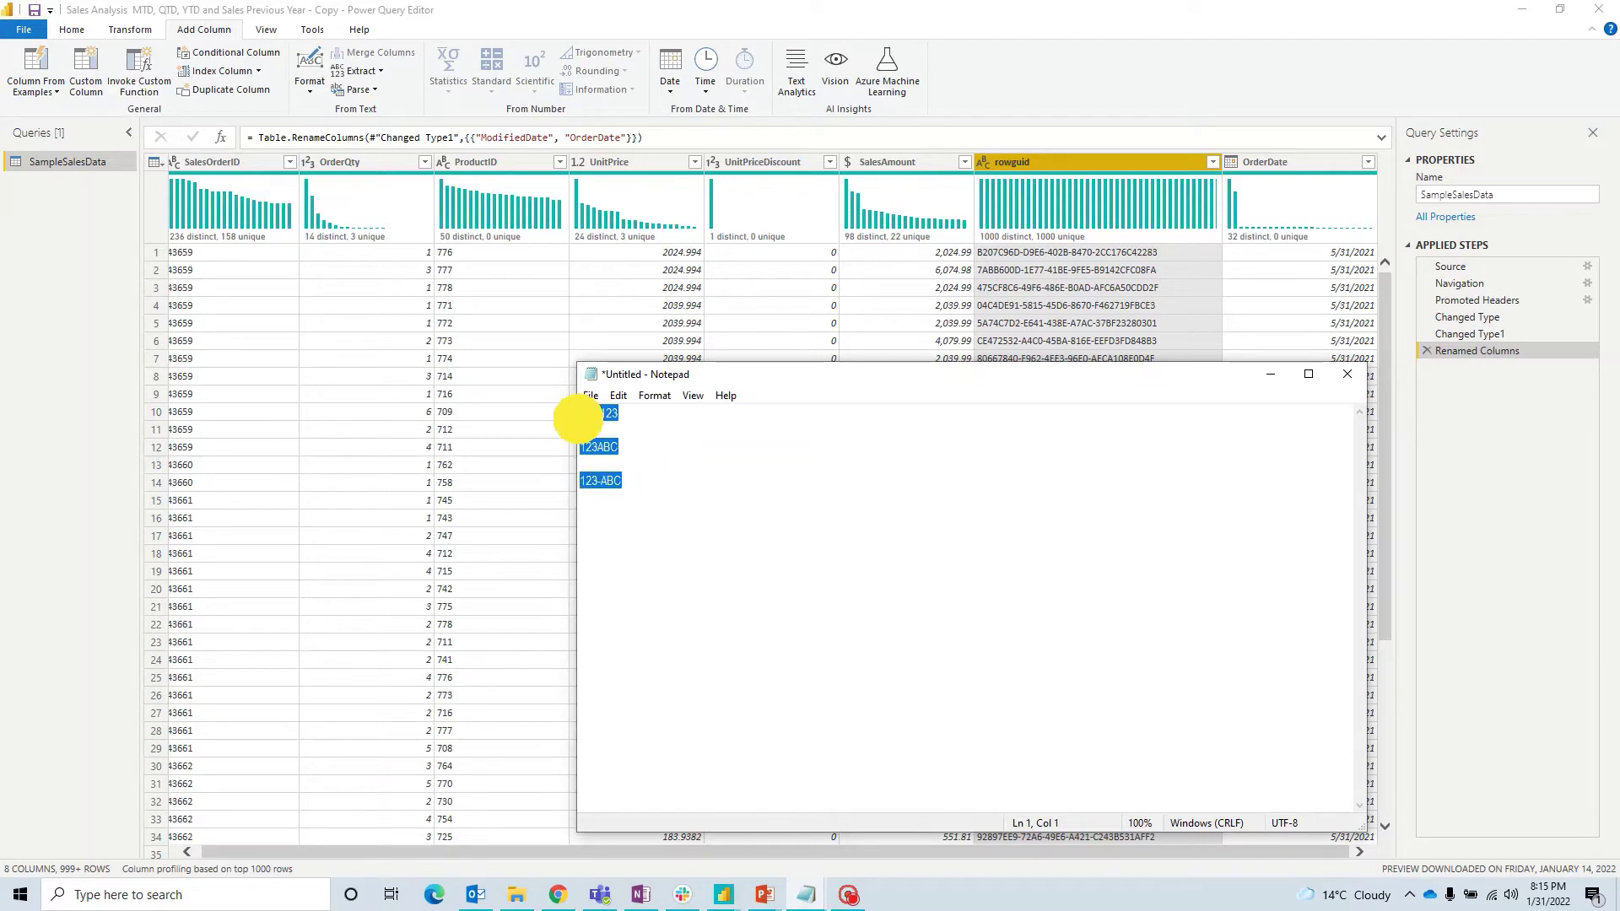
pyautogui.click(1266, 382)
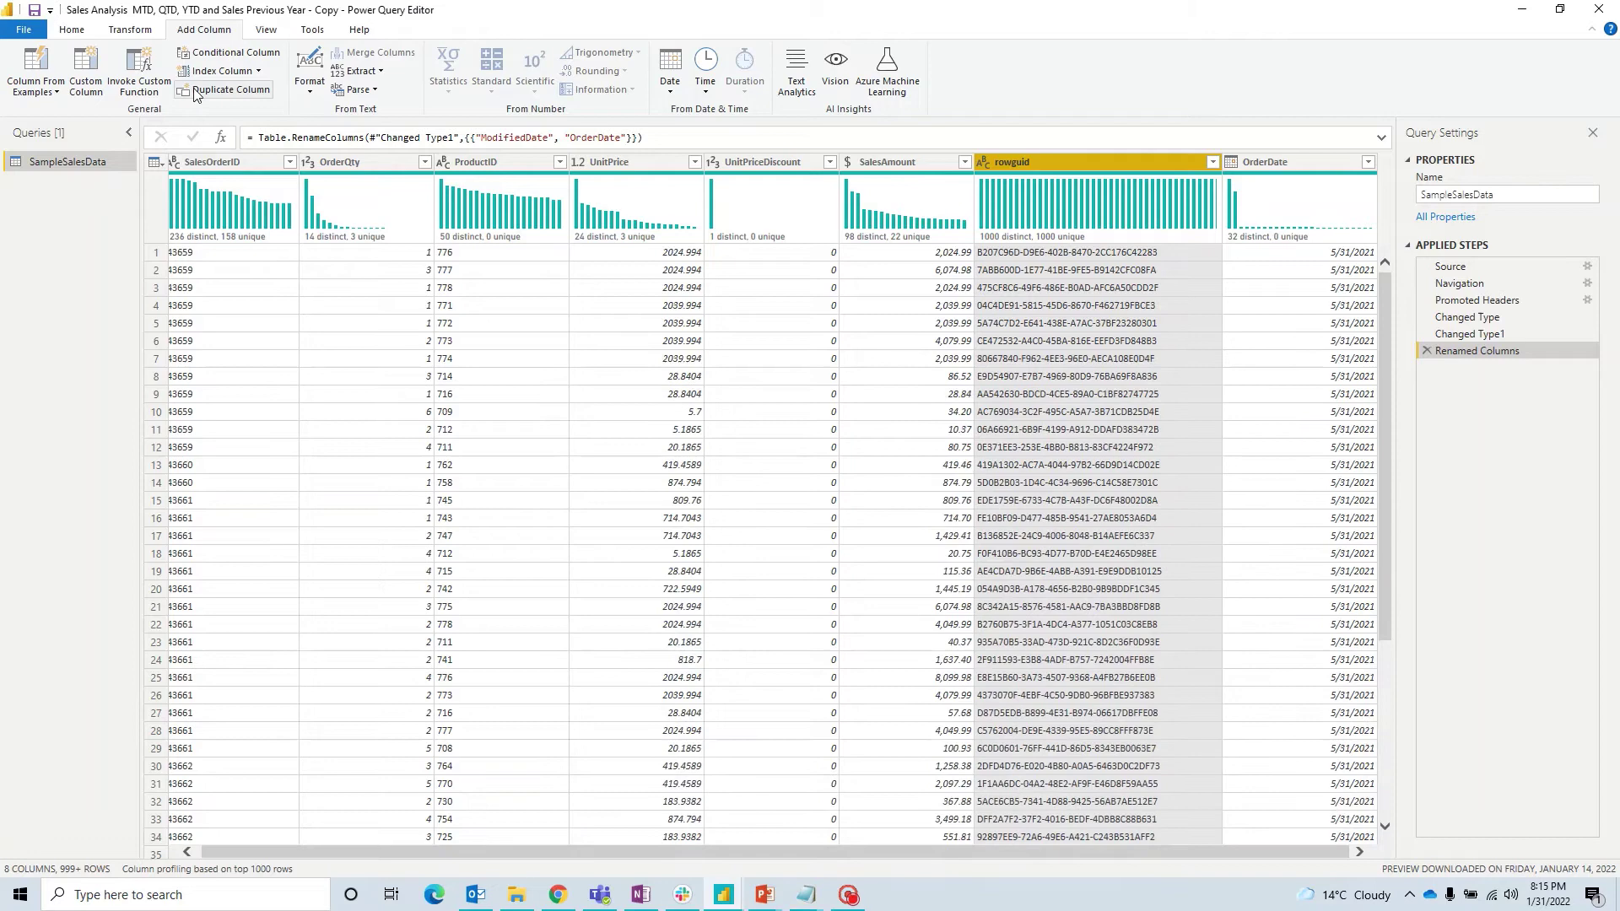
pyautogui.click(126, 34)
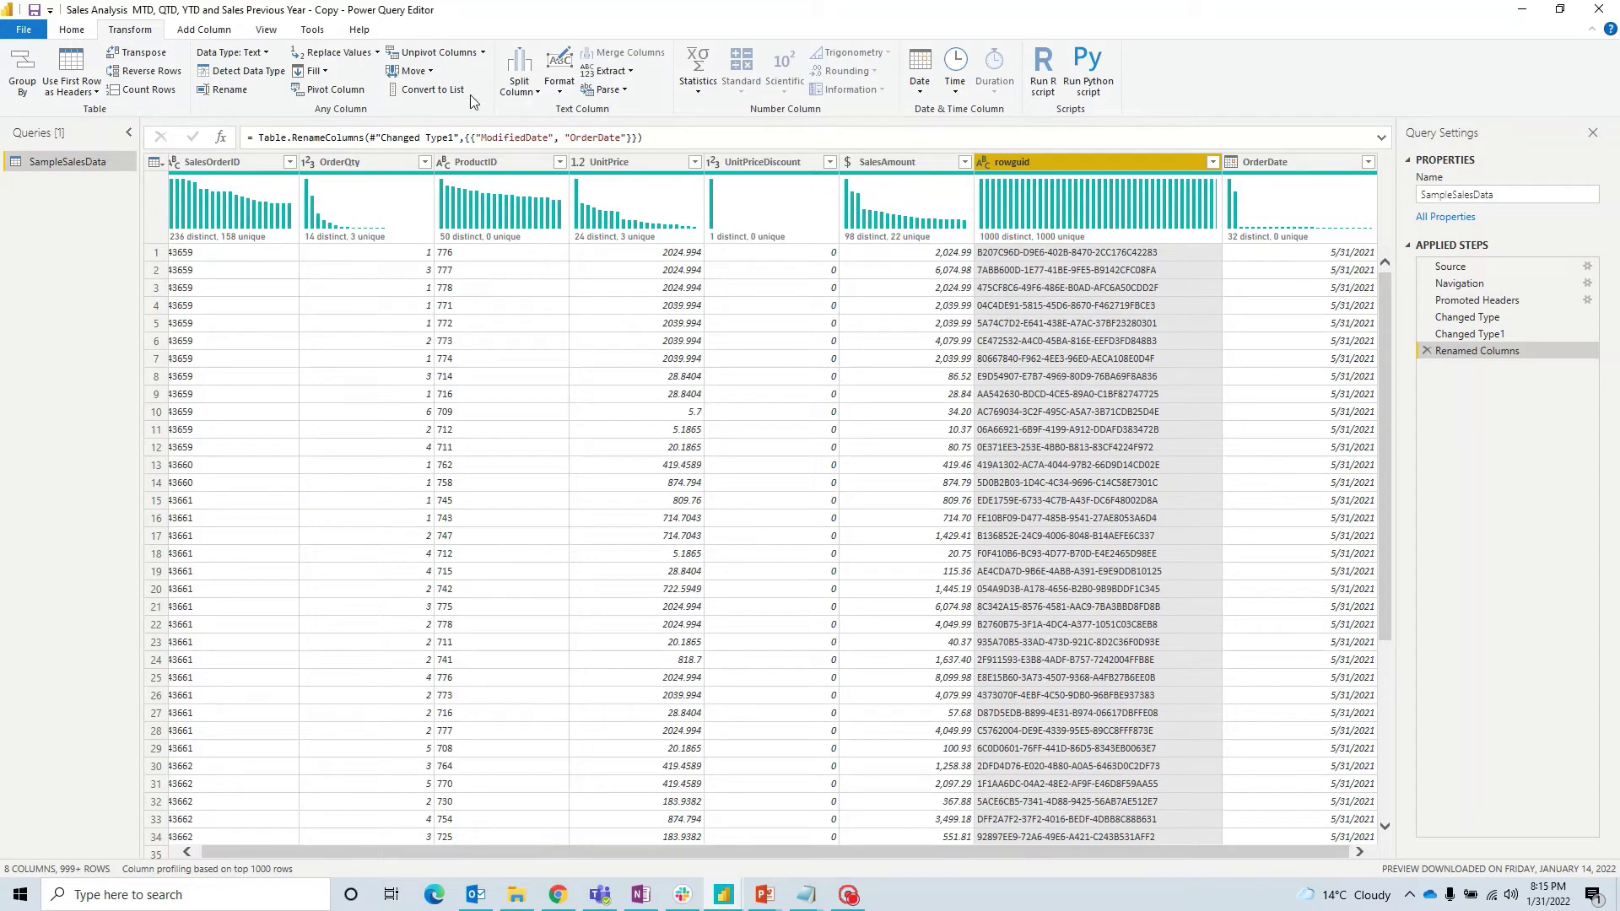
pyautogui.click(536, 93)
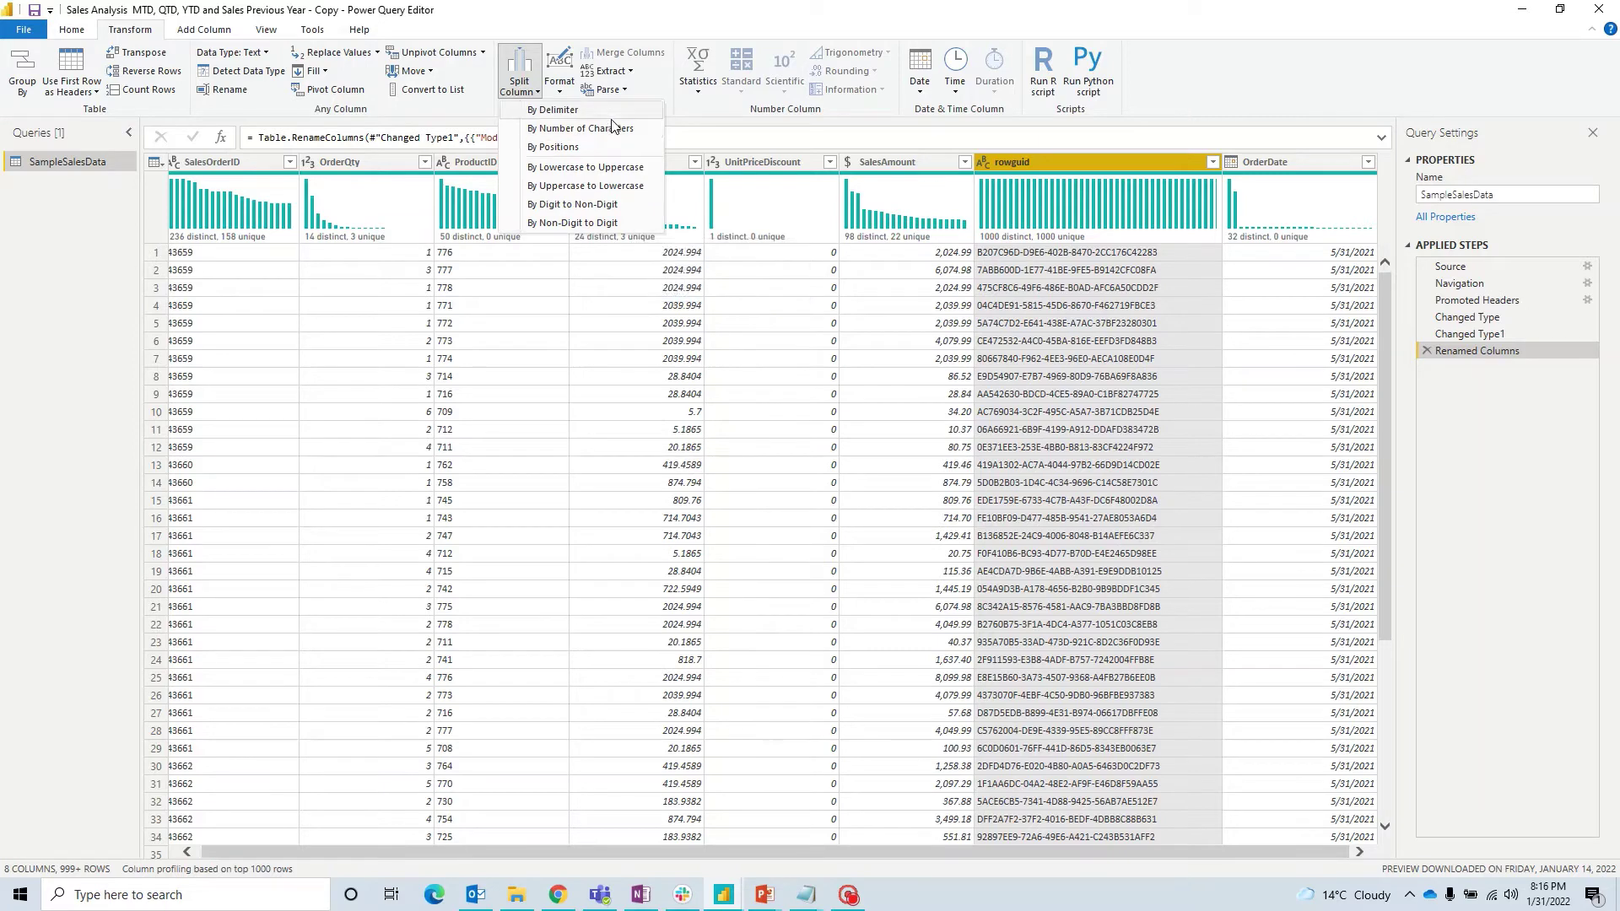
pyautogui.click(806, 894)
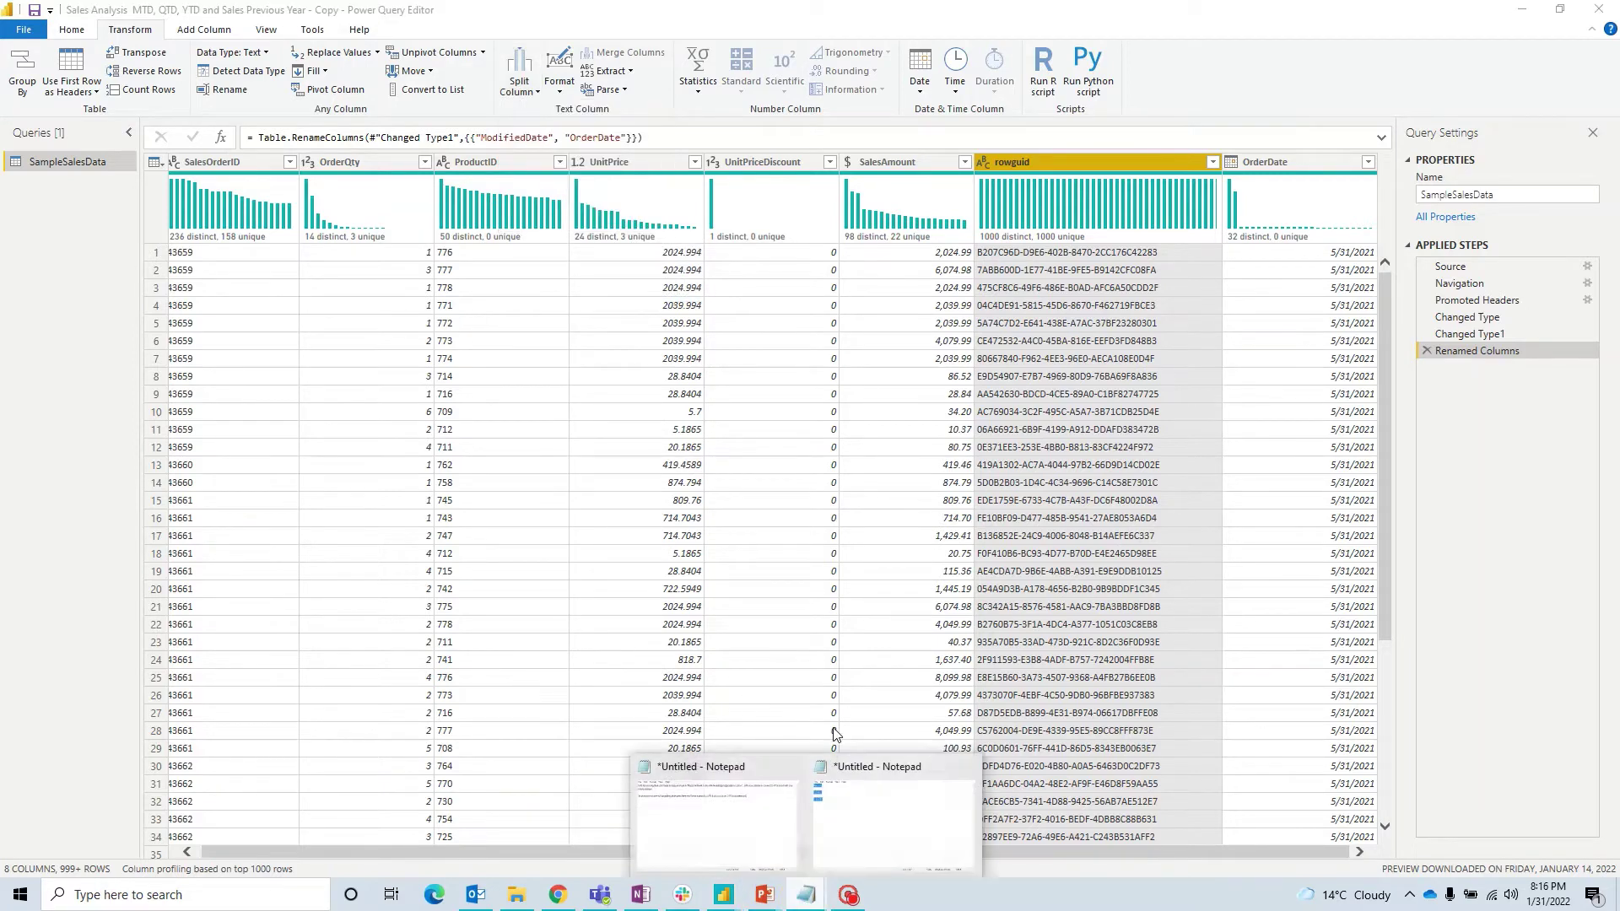
pyautogui.click(896, 793)
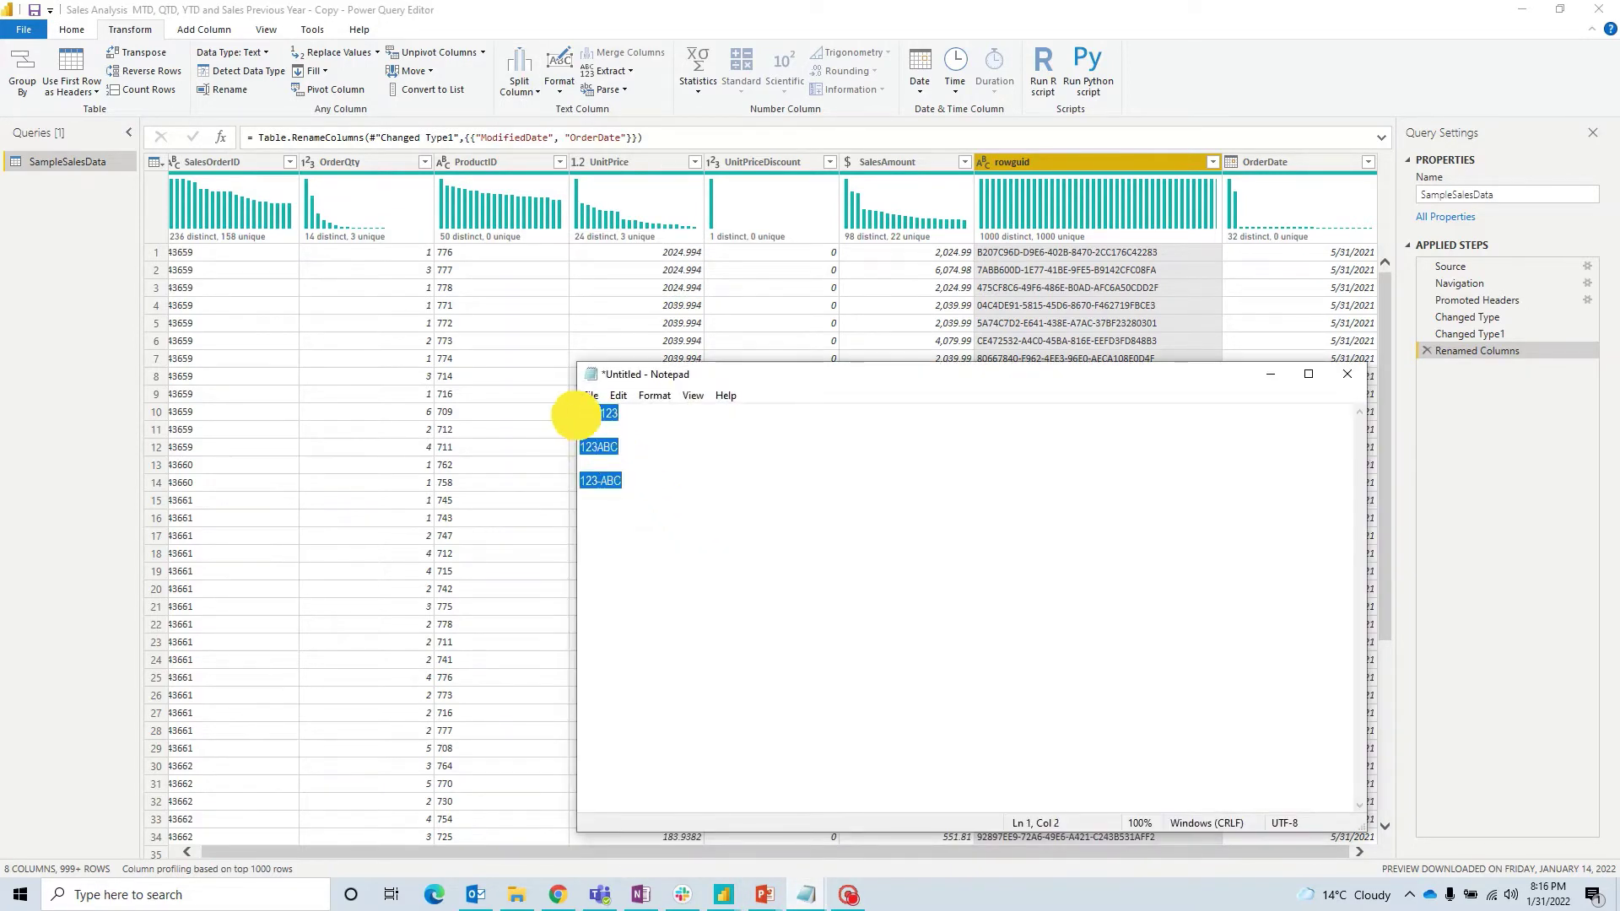
pyautogui.click(676, 464)
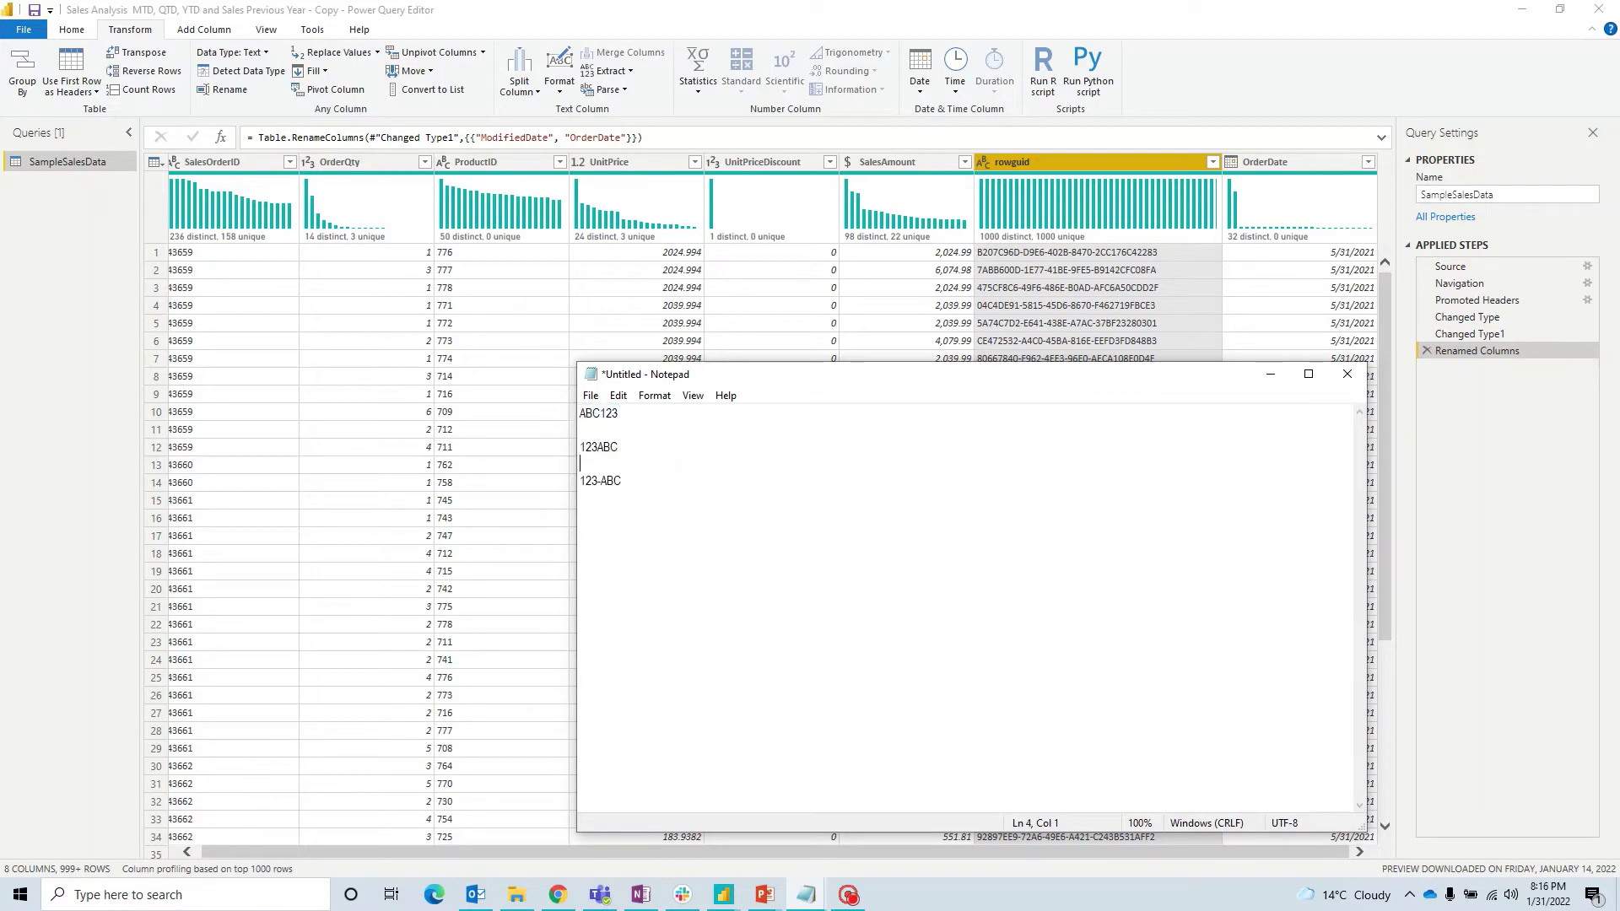
pyautogui.click(1270, 374)
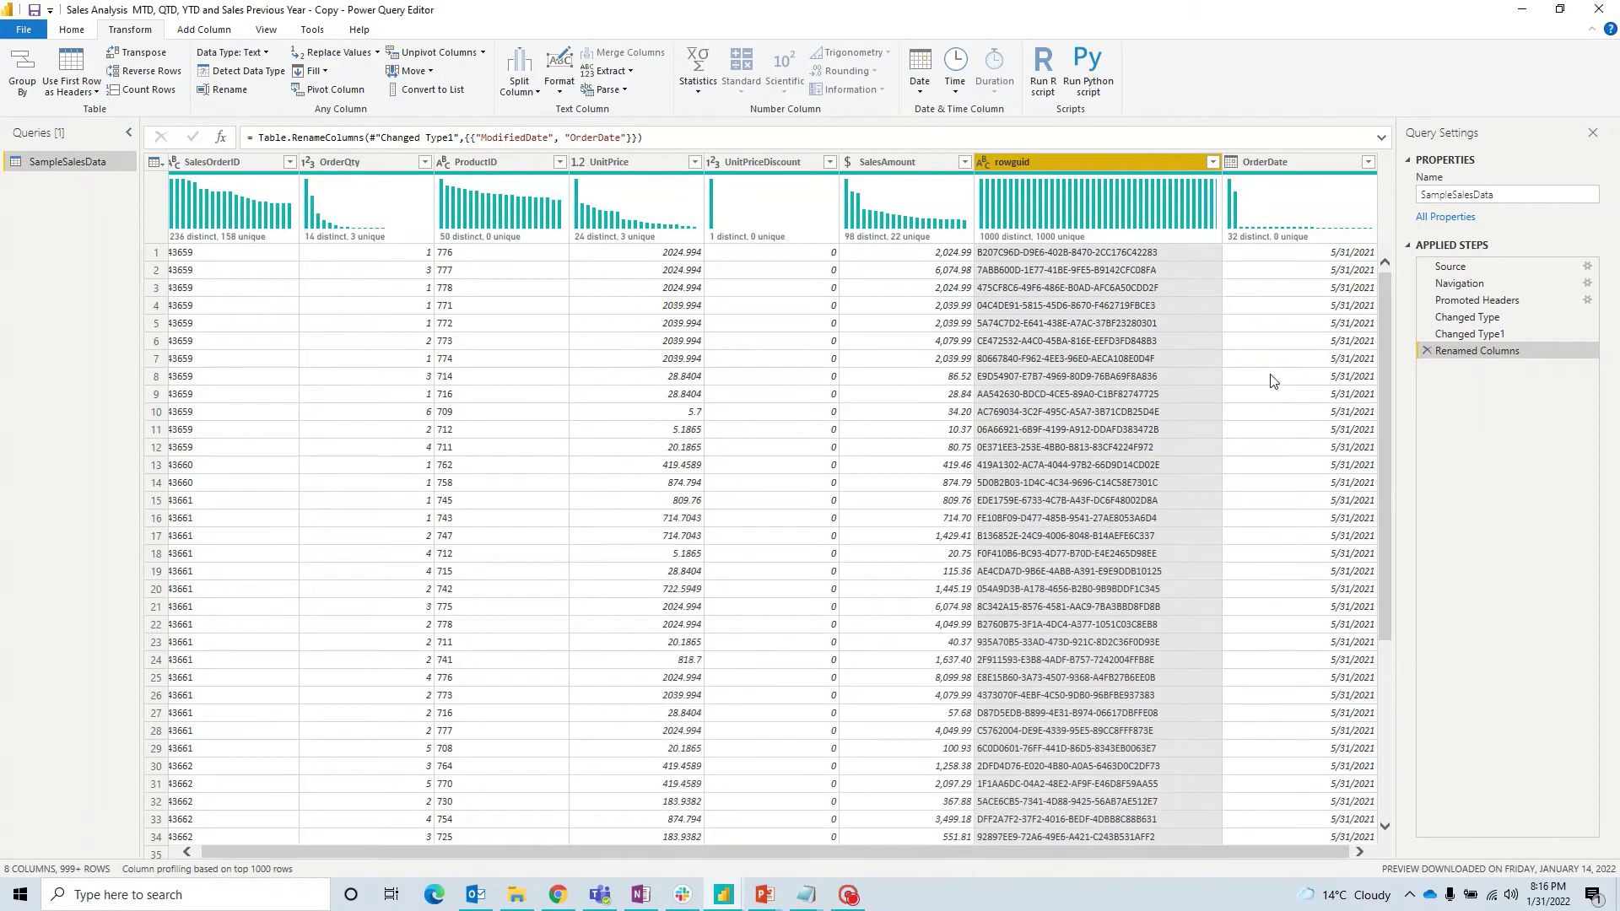
# Step: Preview row 4's full rowguid value, 04C4DE91-5815-45D6-8670-F462719FBCE3, below the table
pyautogui.click(999, 308)
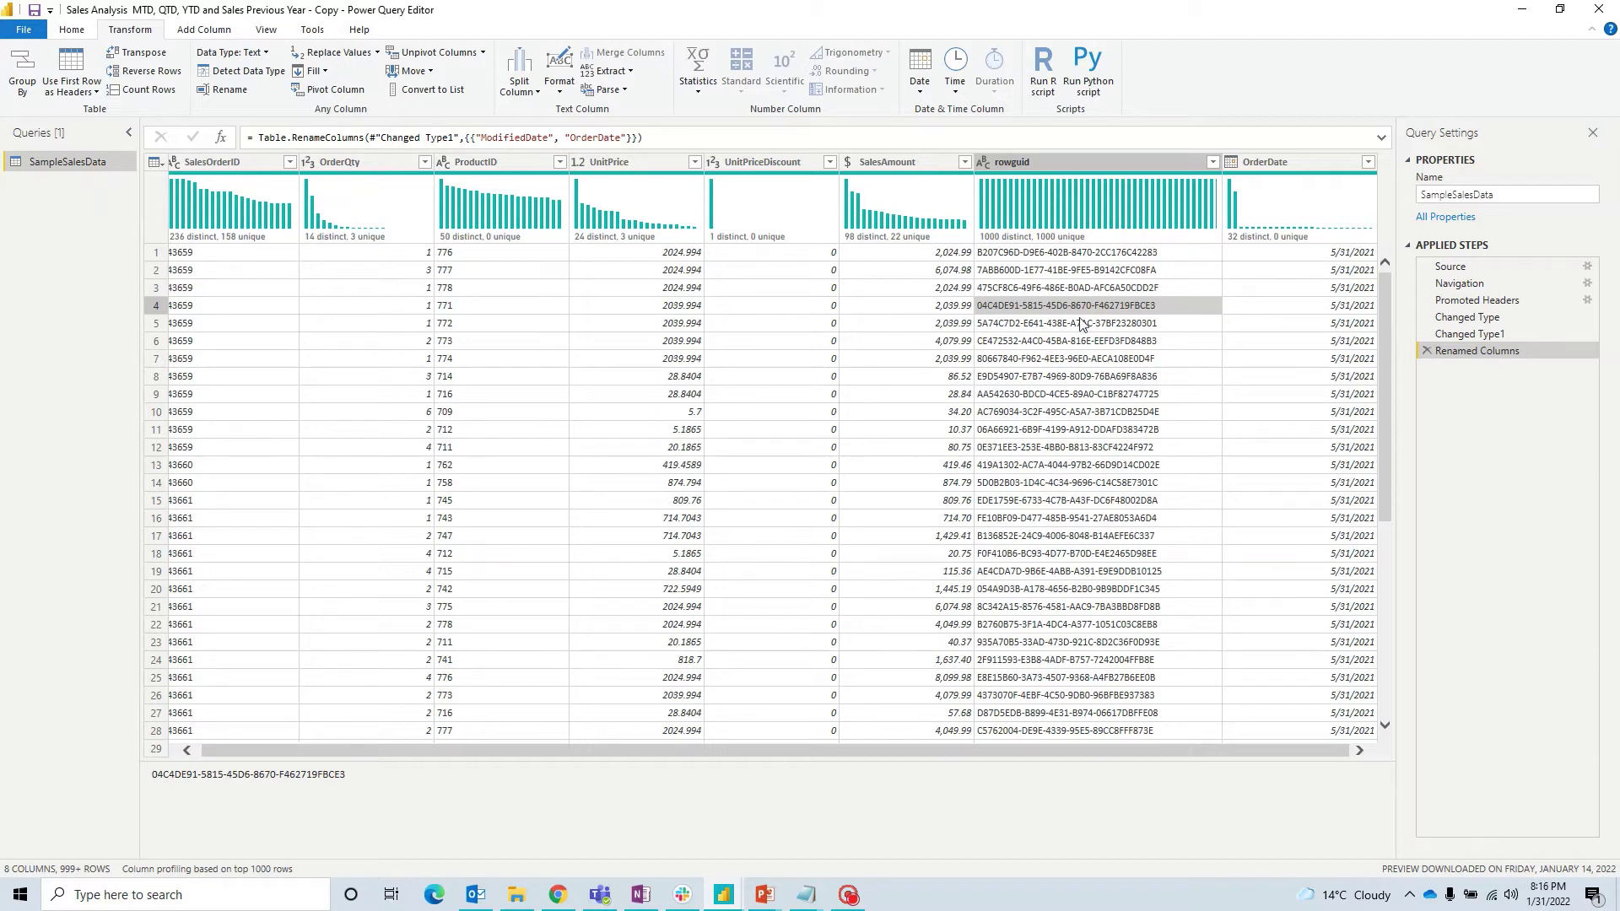
# Step: Duplicate the SampleSalesData query and open the SampleSalesData (2) copy
pyautogui.rightClick(76, 158)
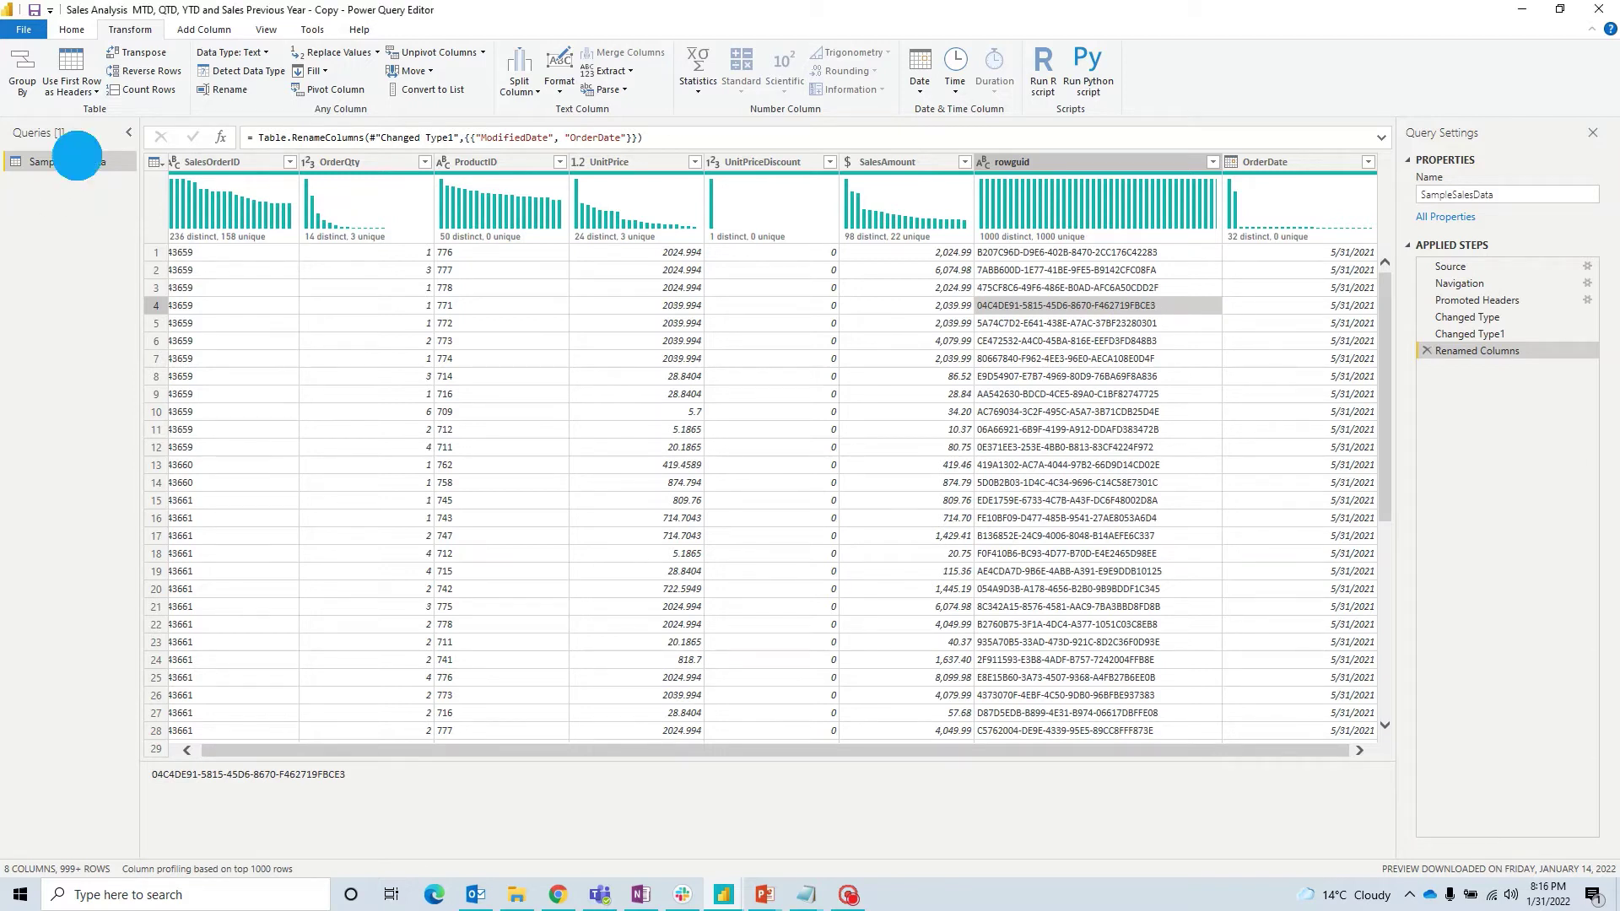
pyautogui.click(131, 291)
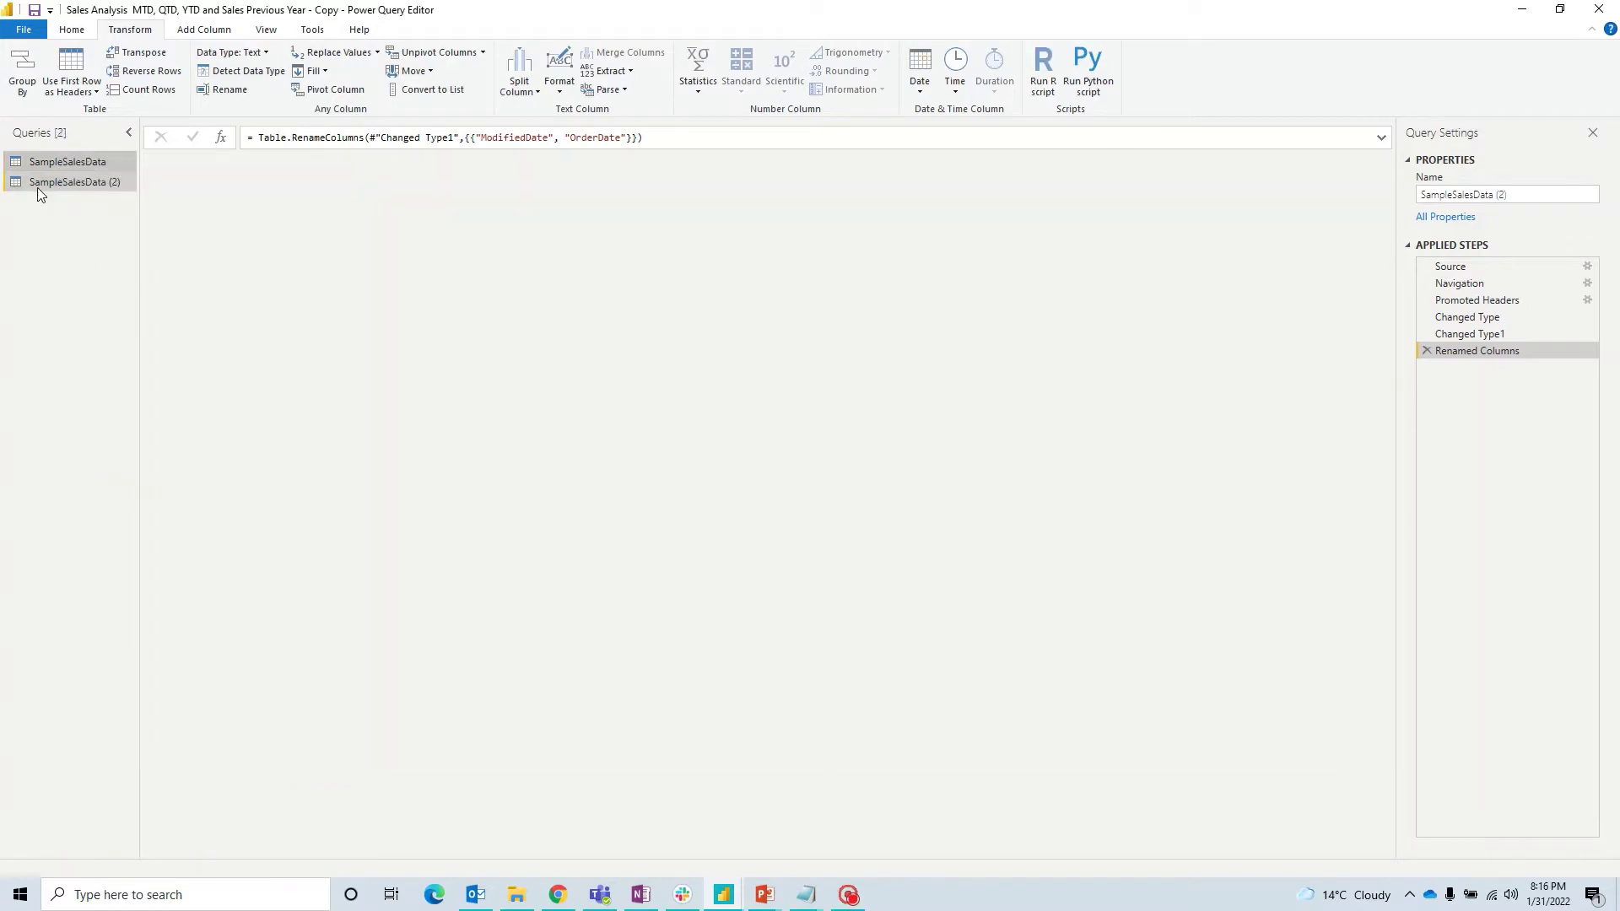
pyautogui.click(72, 186)
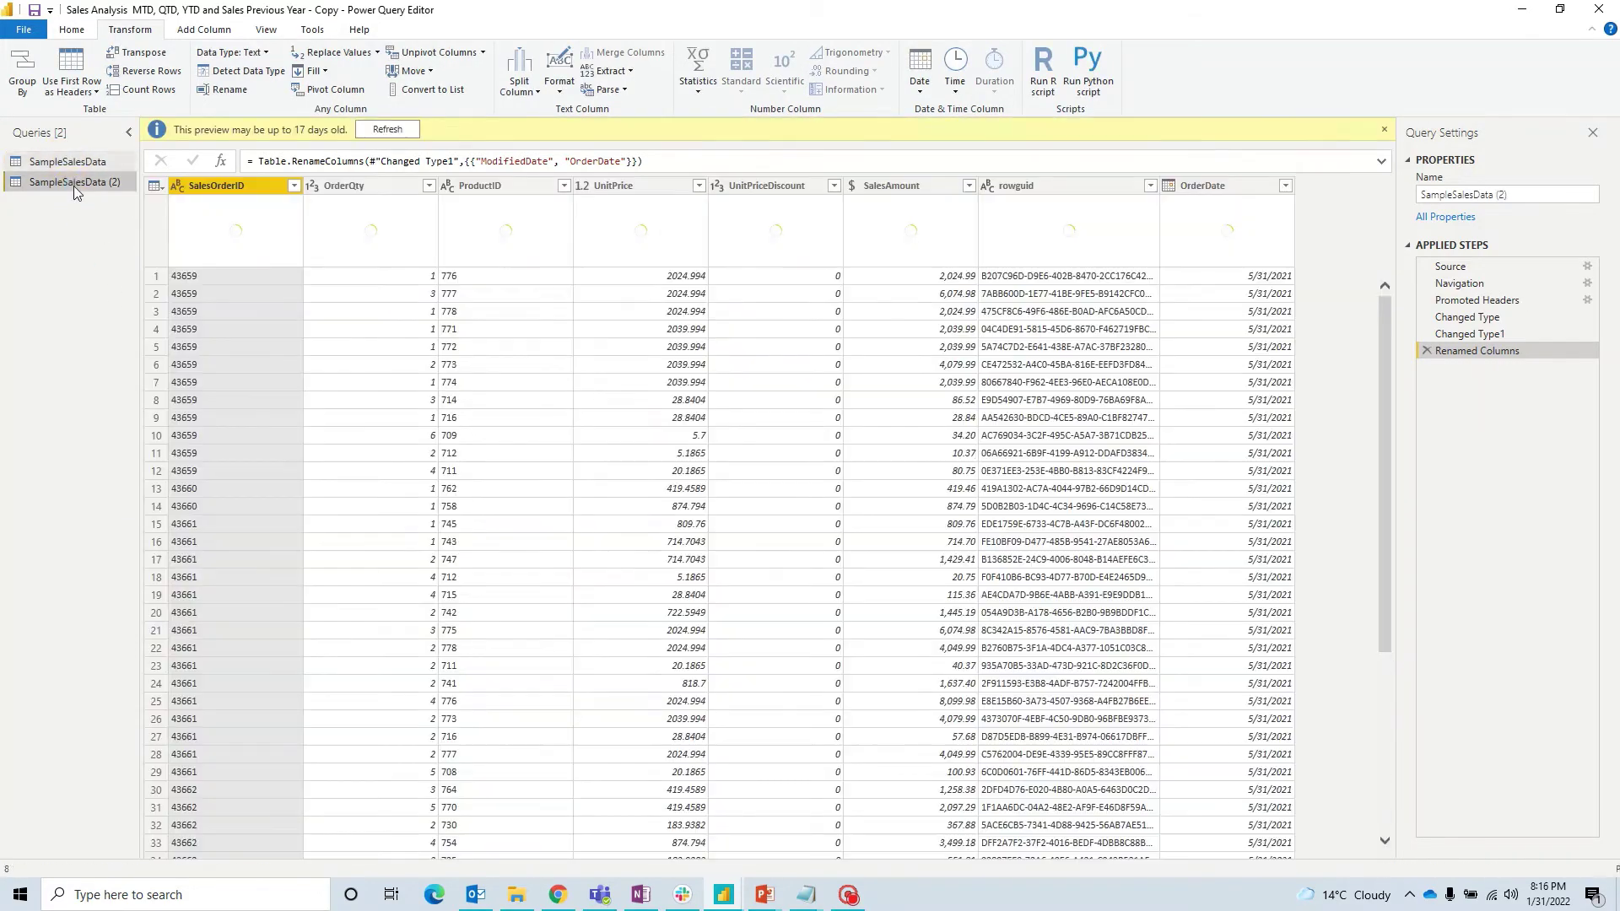
# Step: Keep only the rowguid column in the copy and widen it so full GUIDs show
pyautogui.click(1050, 185)
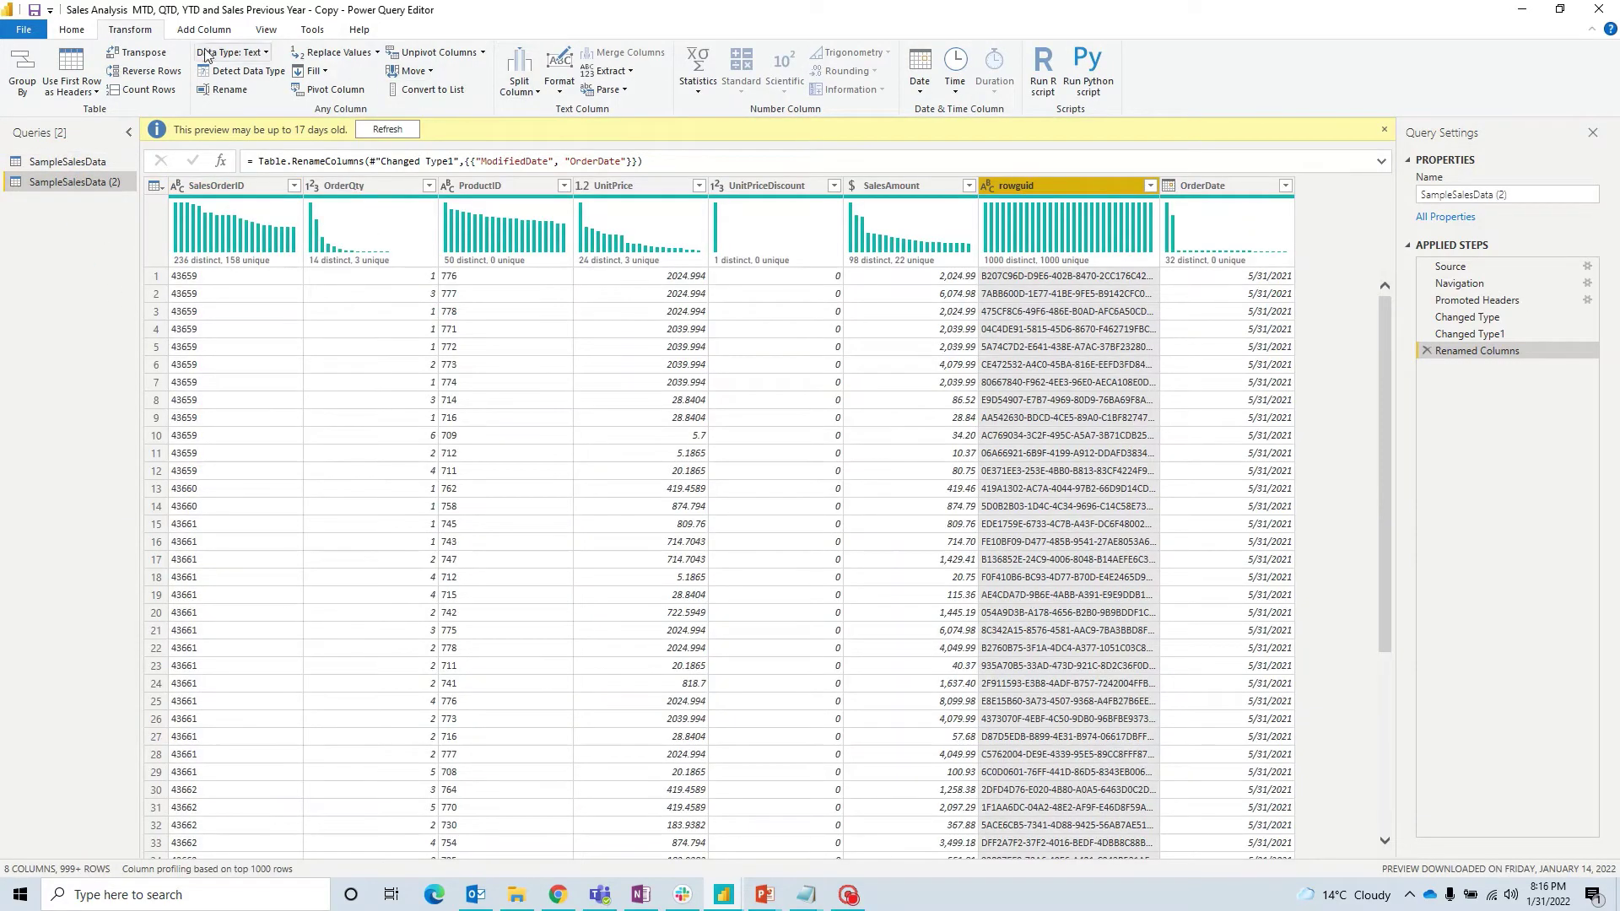
pyautogui.click(73, 30)
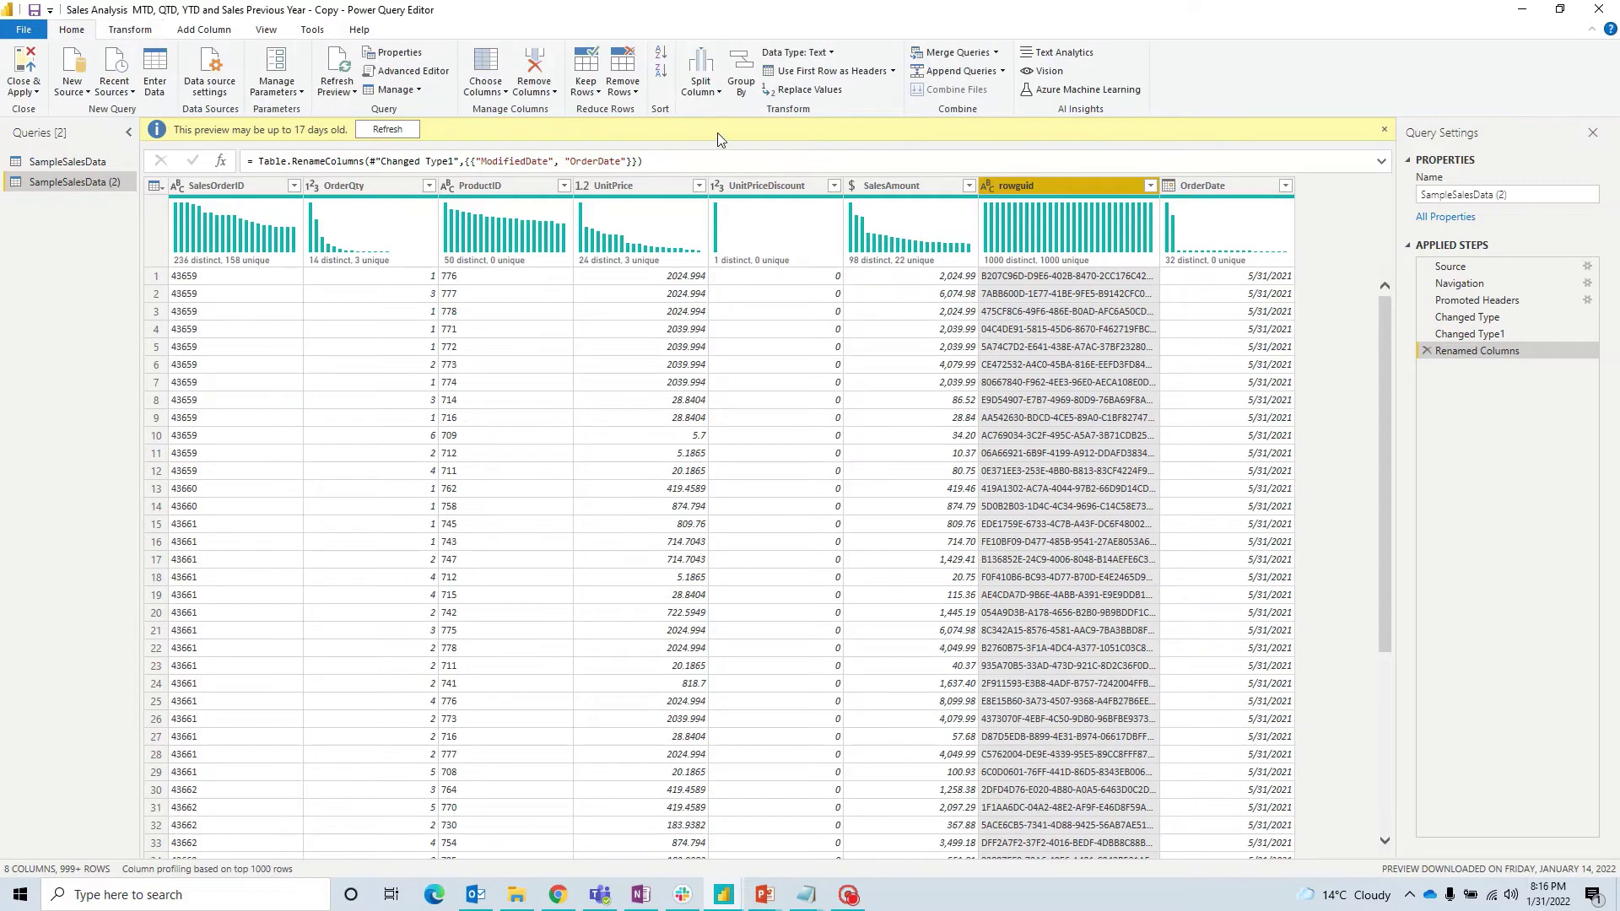
pyautogui.click(533, 88)
pyautogui.click(585, 134)
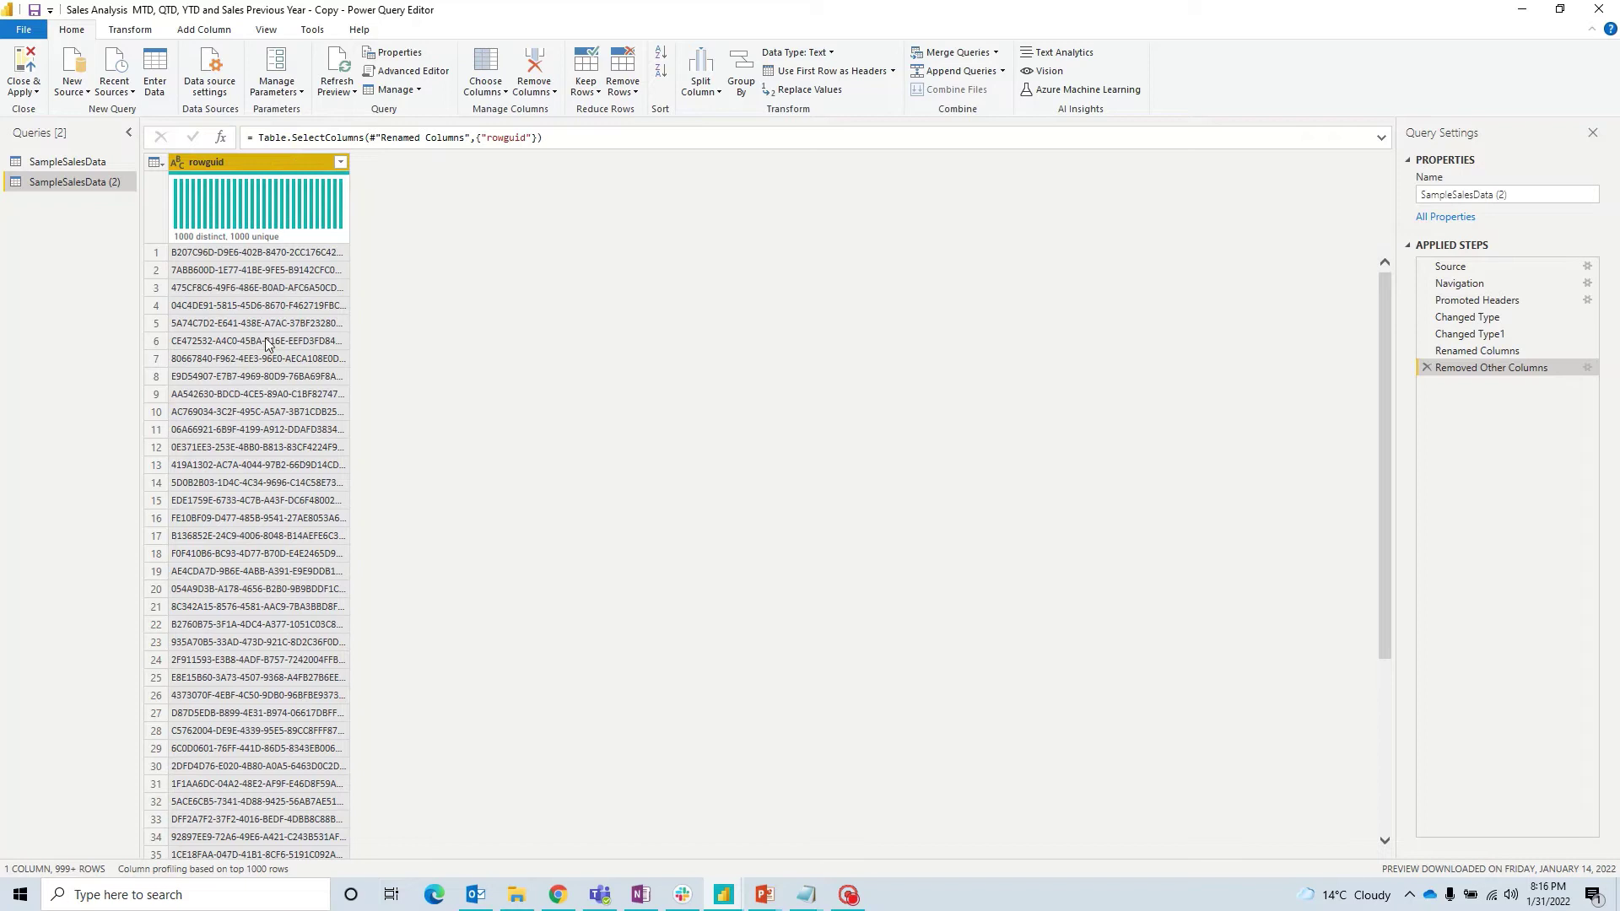
pyautogui.moveTo(349, 157); pyautogui.dragTo(377, 159)
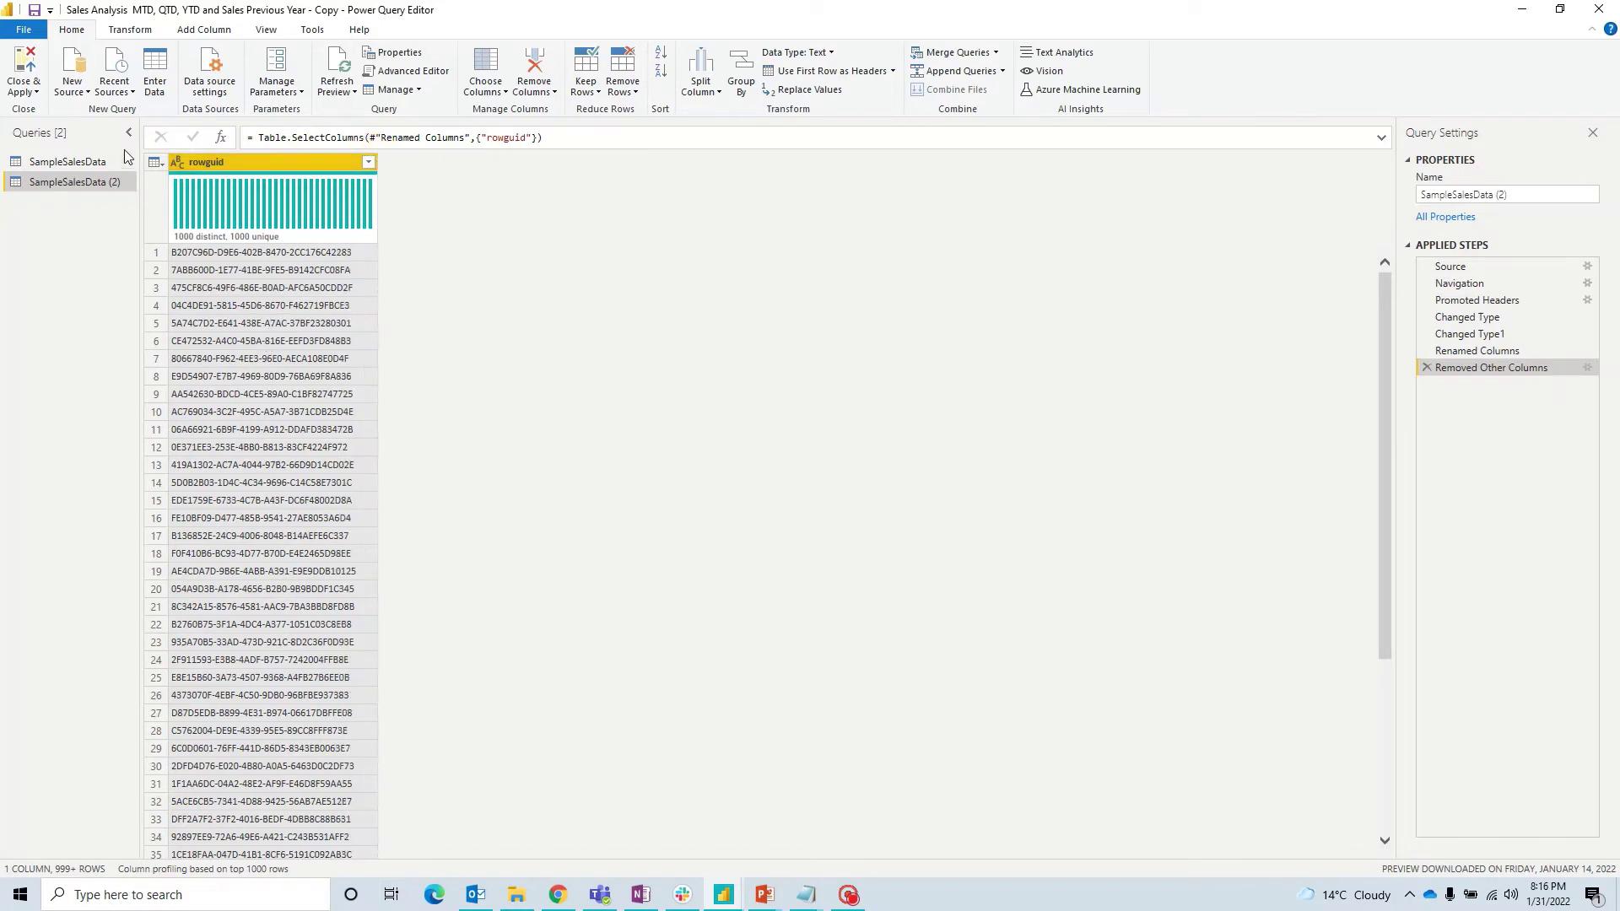
# Step: Add custom column Custom1 with formula Text.Remove([rowguid],{"A".."Z"}) to strip uppercase letters
pyautogui.click(203, 30)
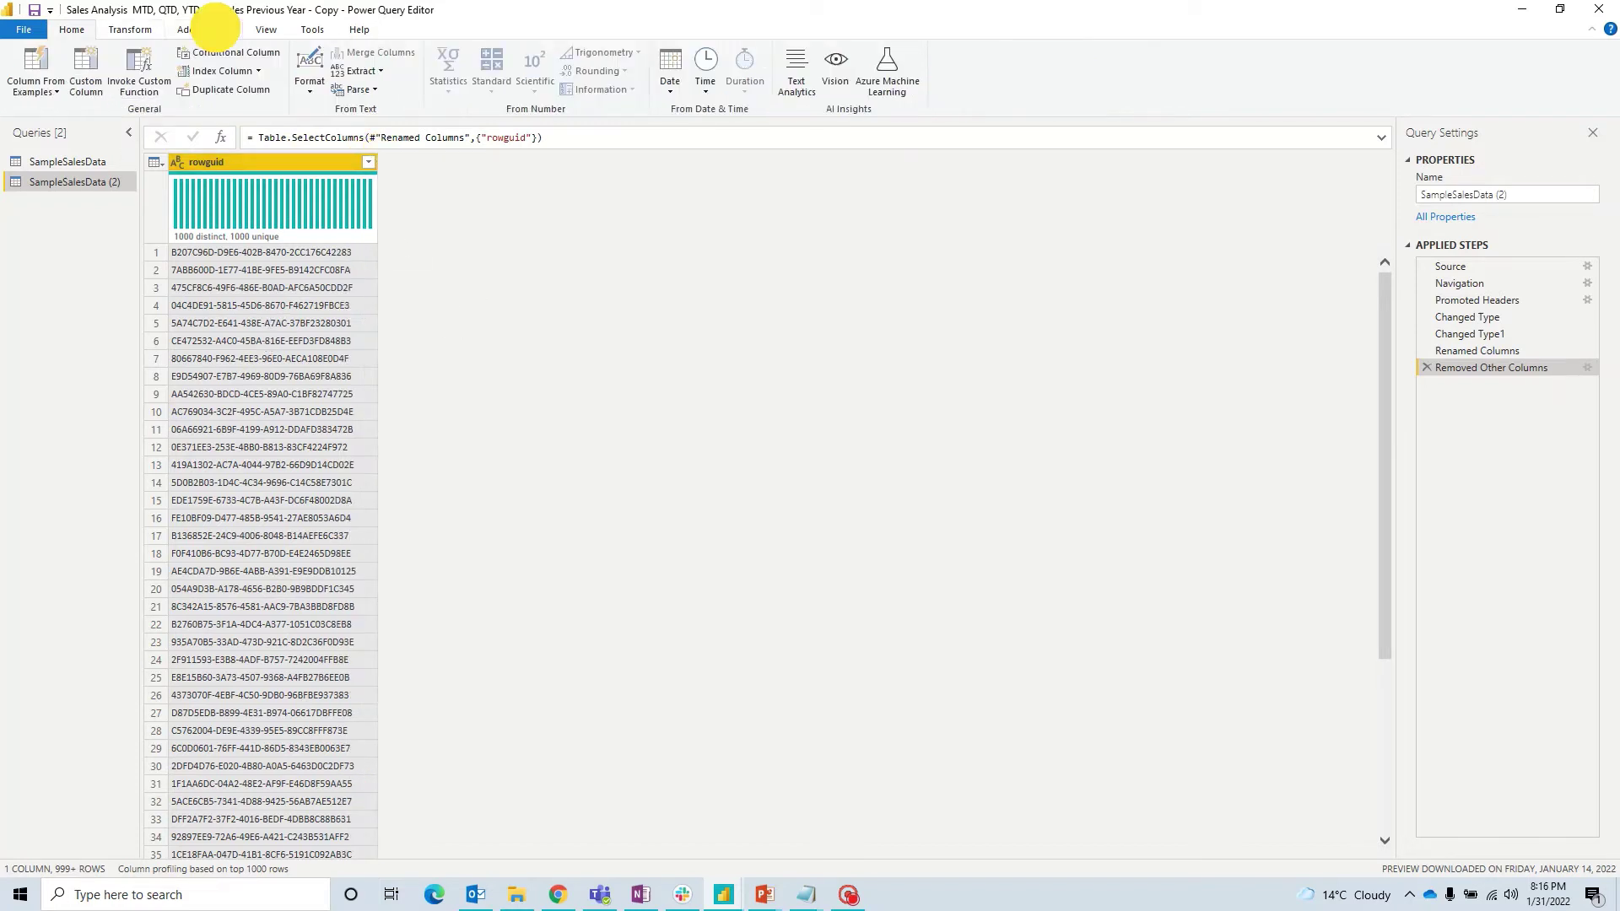
pyautogui.click(97, 64)
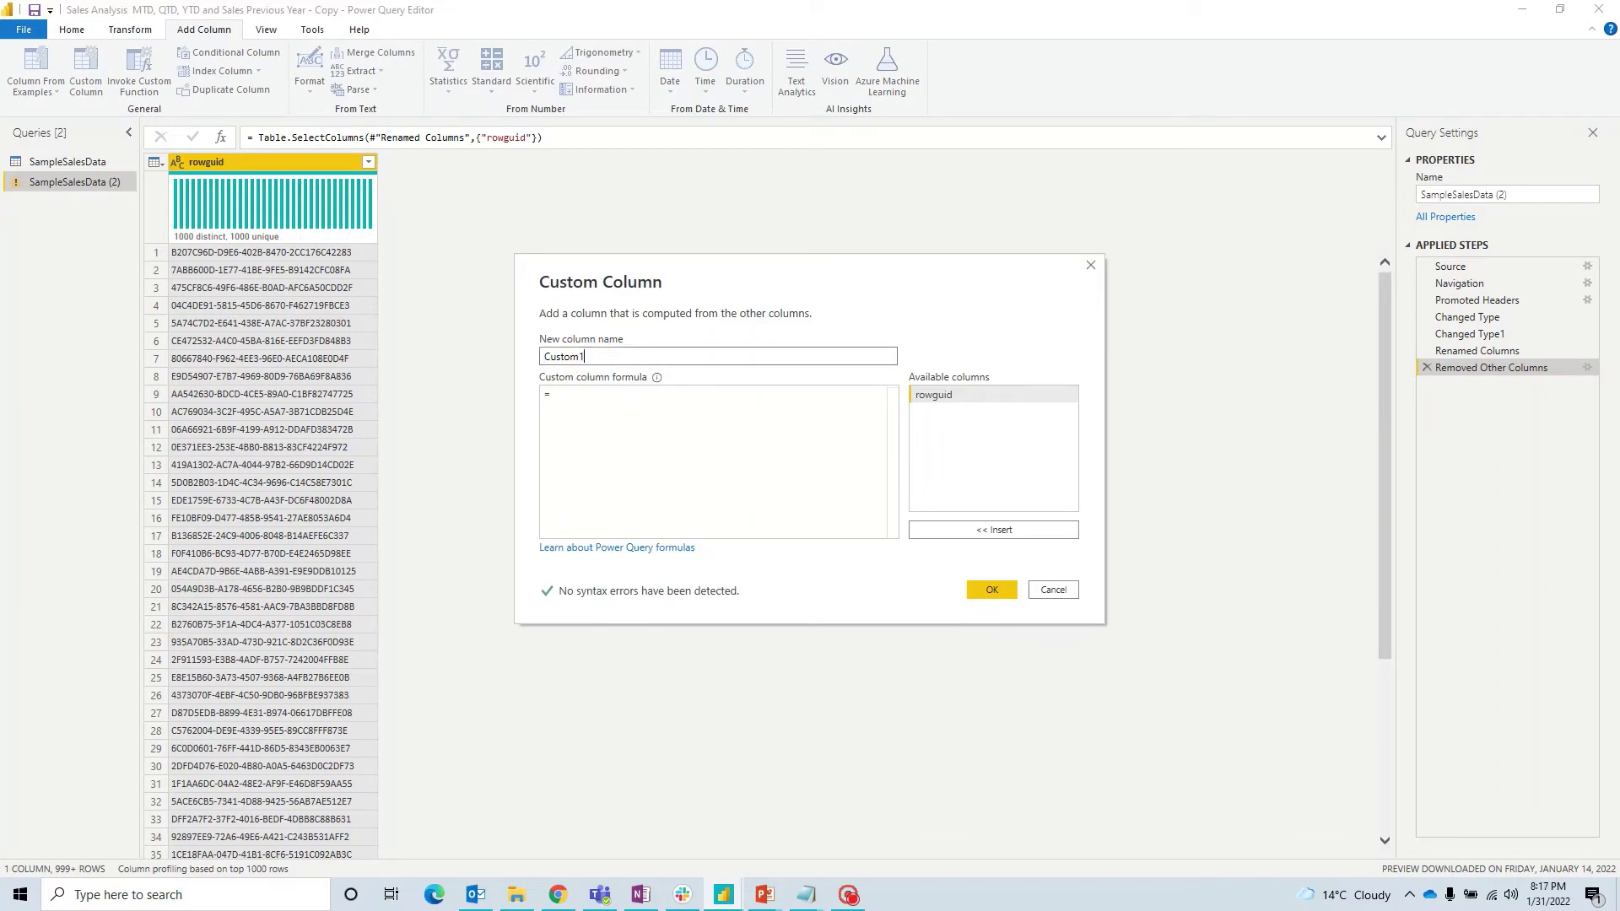
pyautogui.write('1')
pyautogui.click(555, 395)
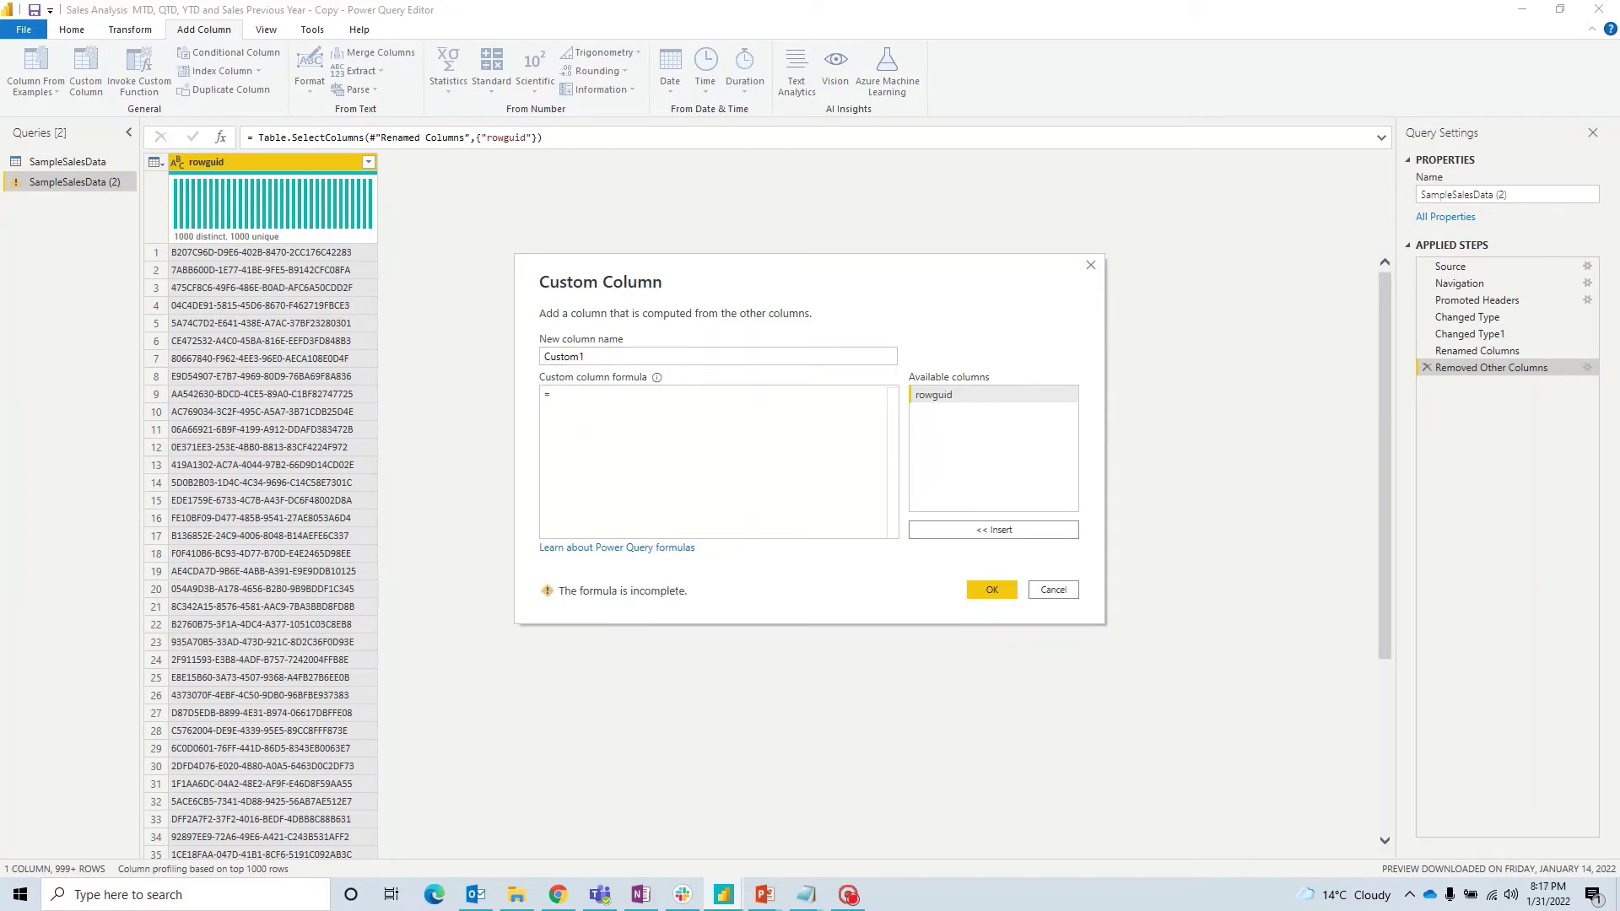
pyautogui.write('Text')
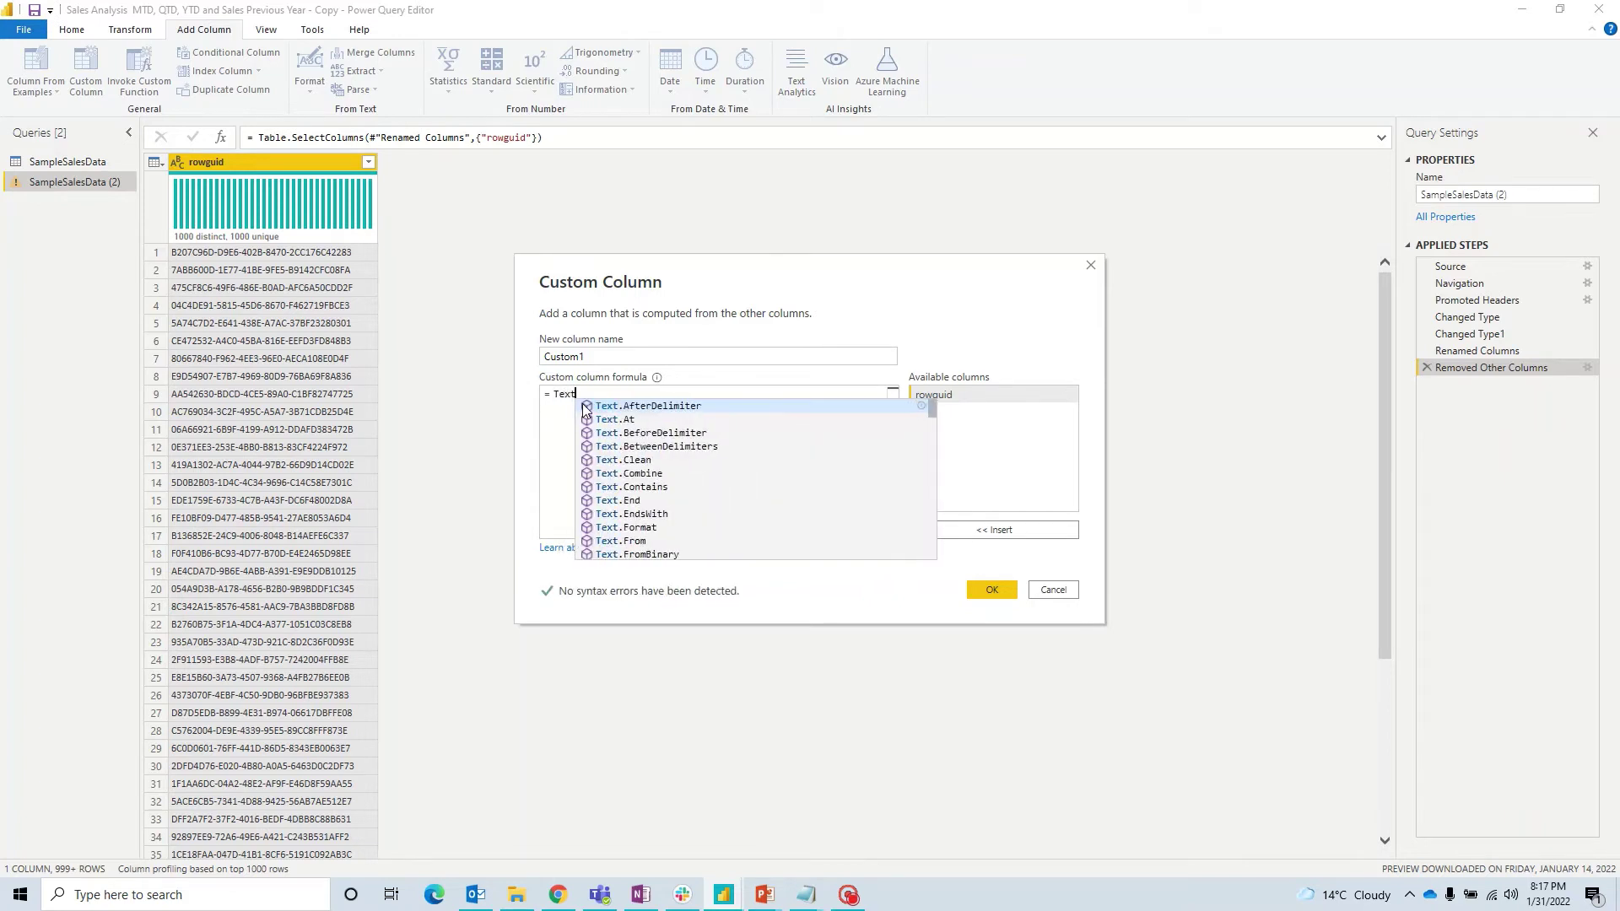
pyautogui.write('.Remove')
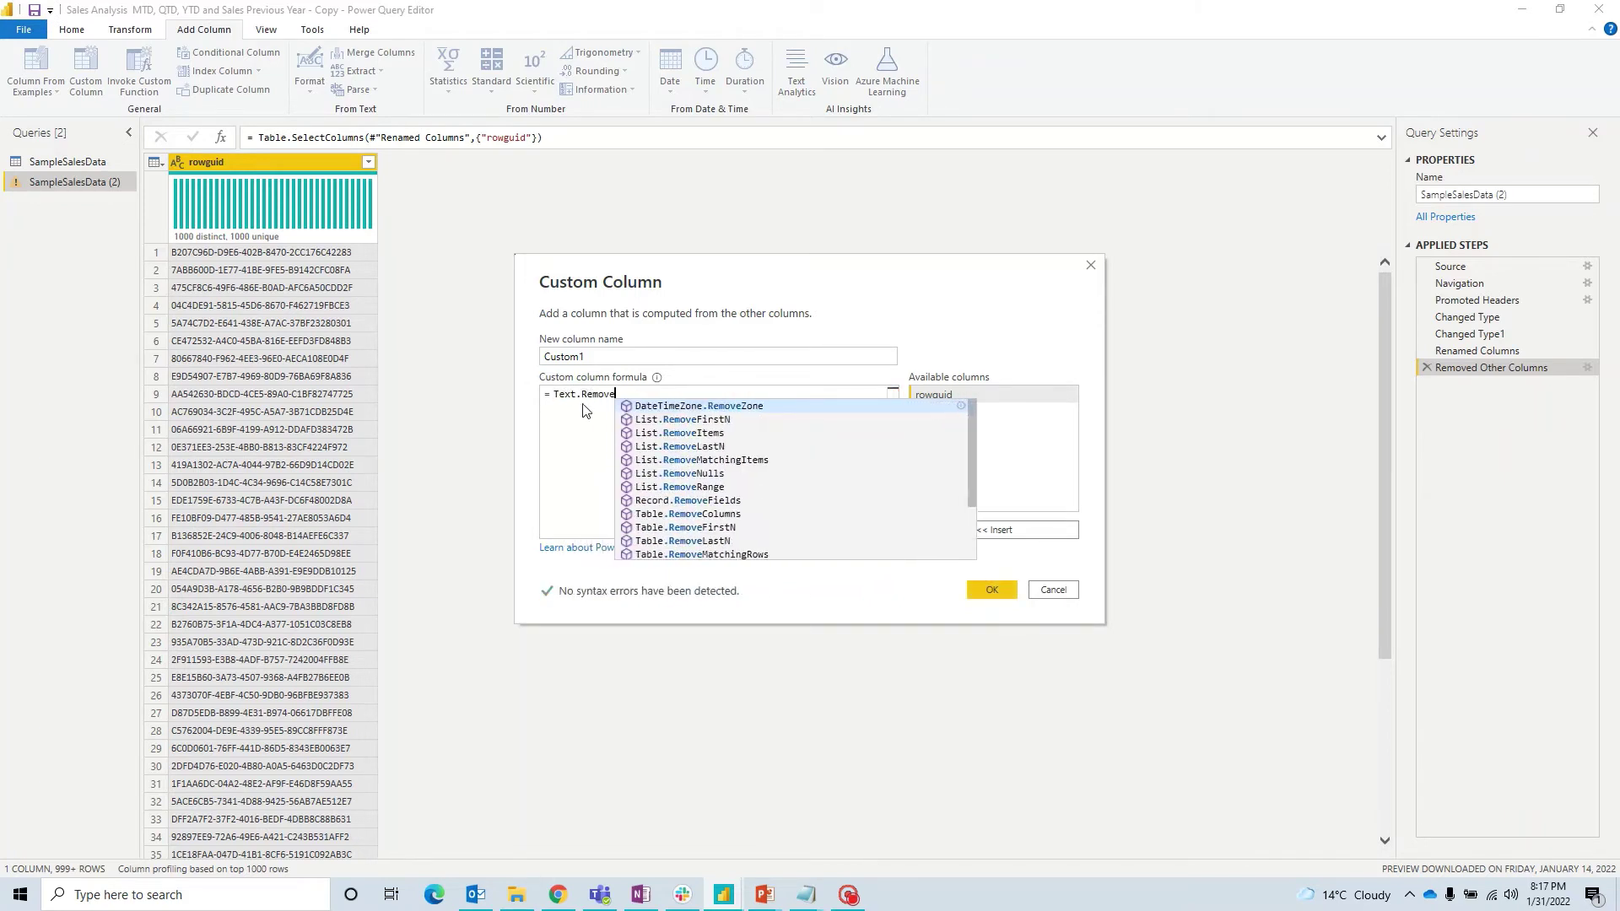
pyautogui.write('(')
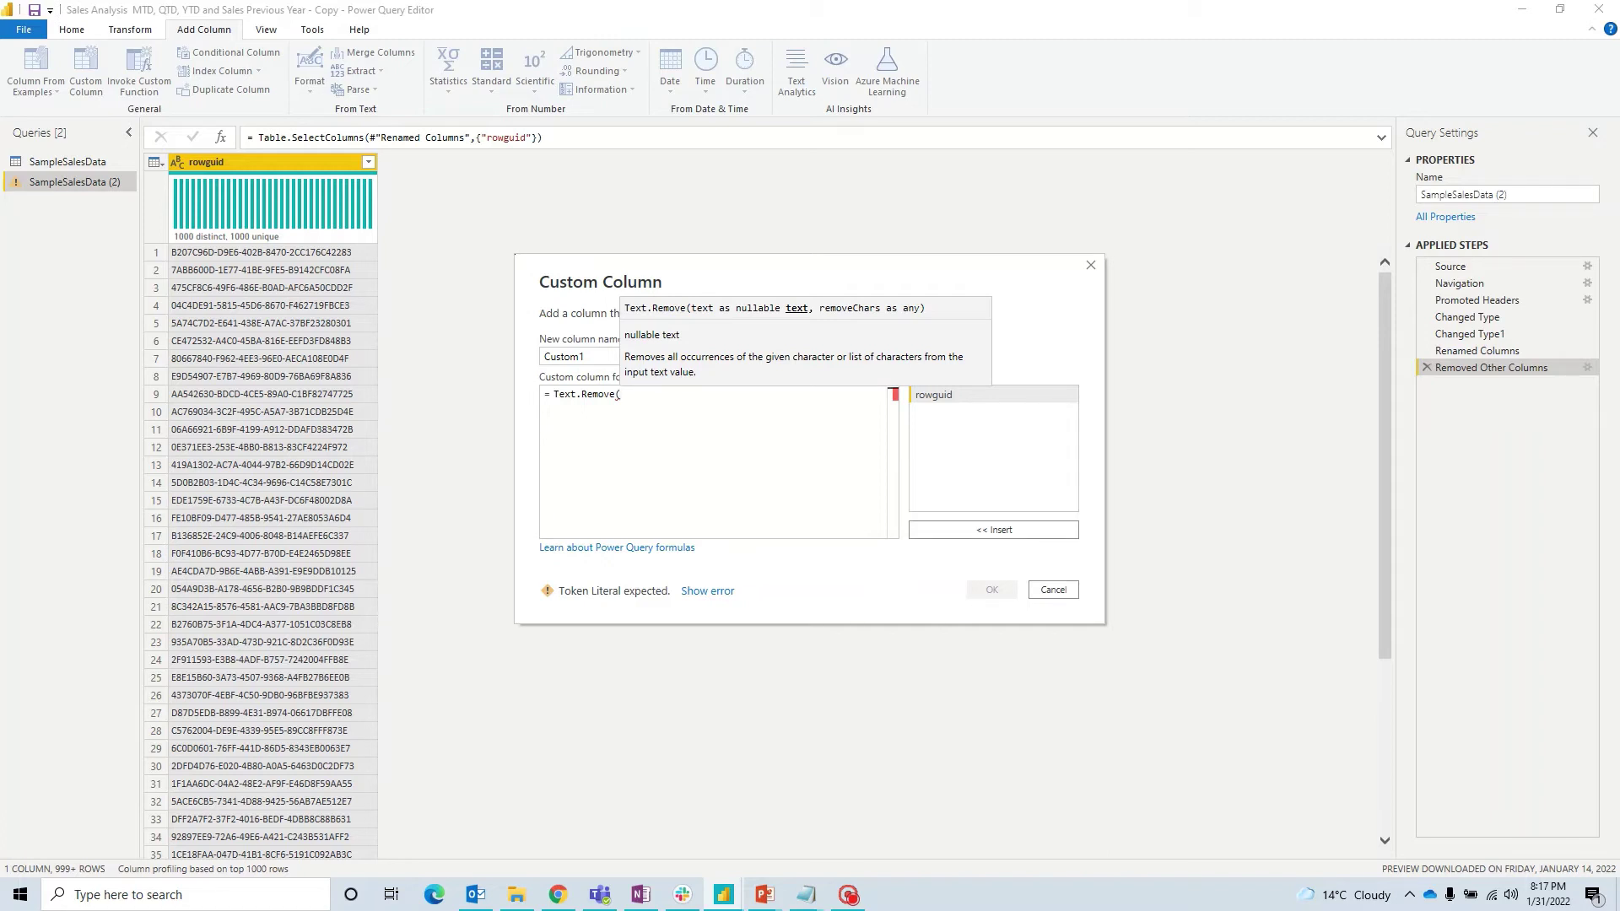
pyautogui.click(962, 394)
pyautogui.click(999, 530)
pyautogui.write(',')
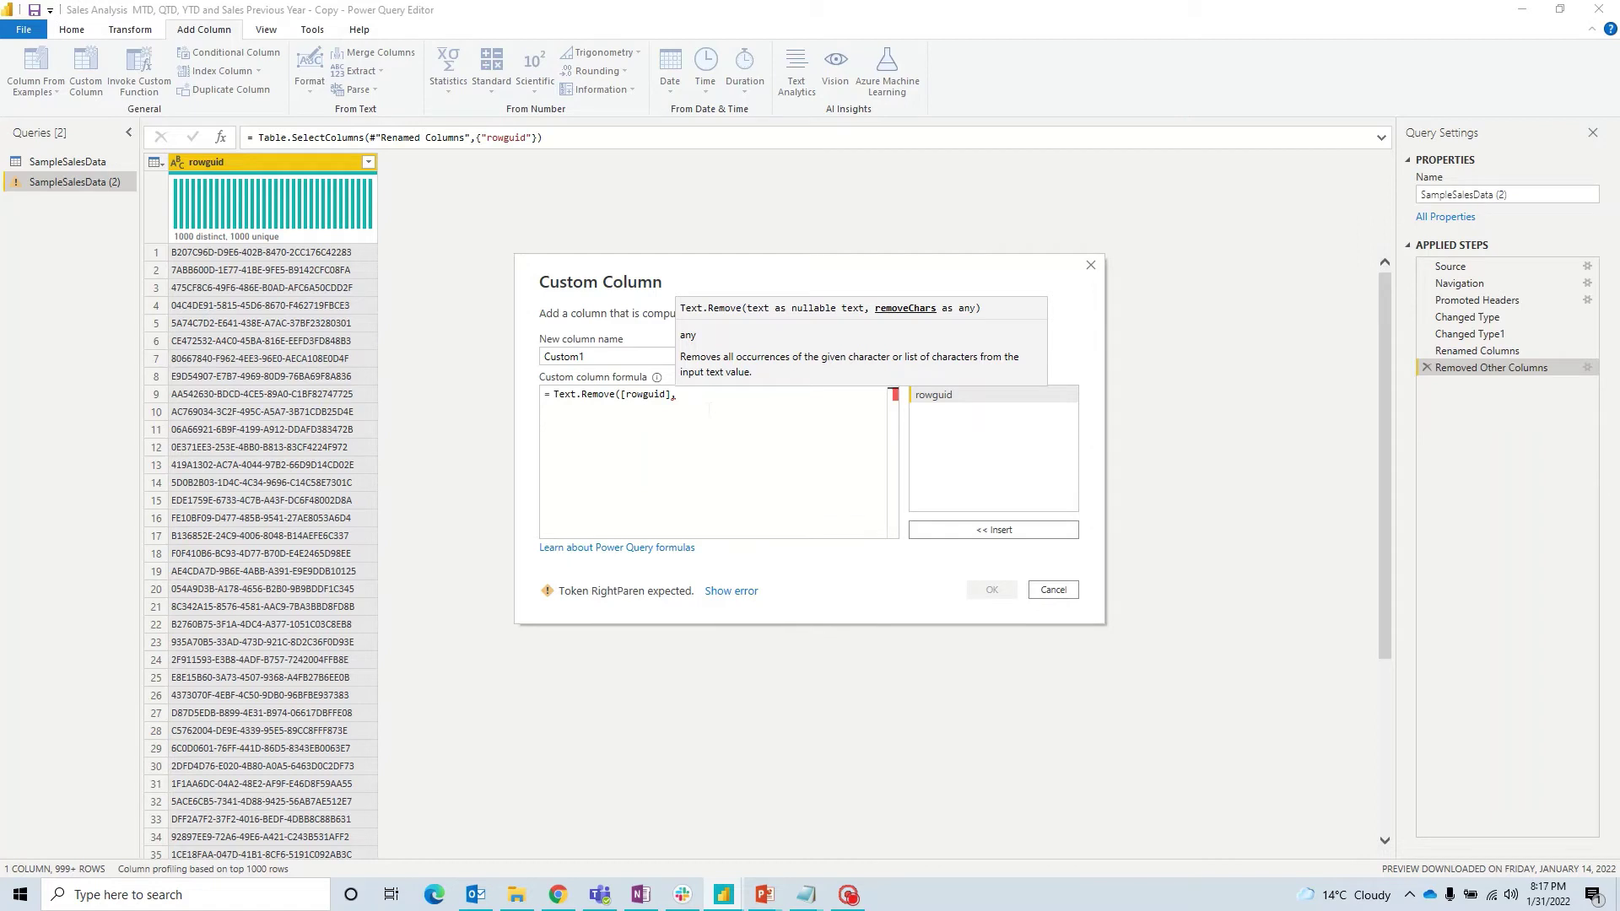
pyautogui.write('{')
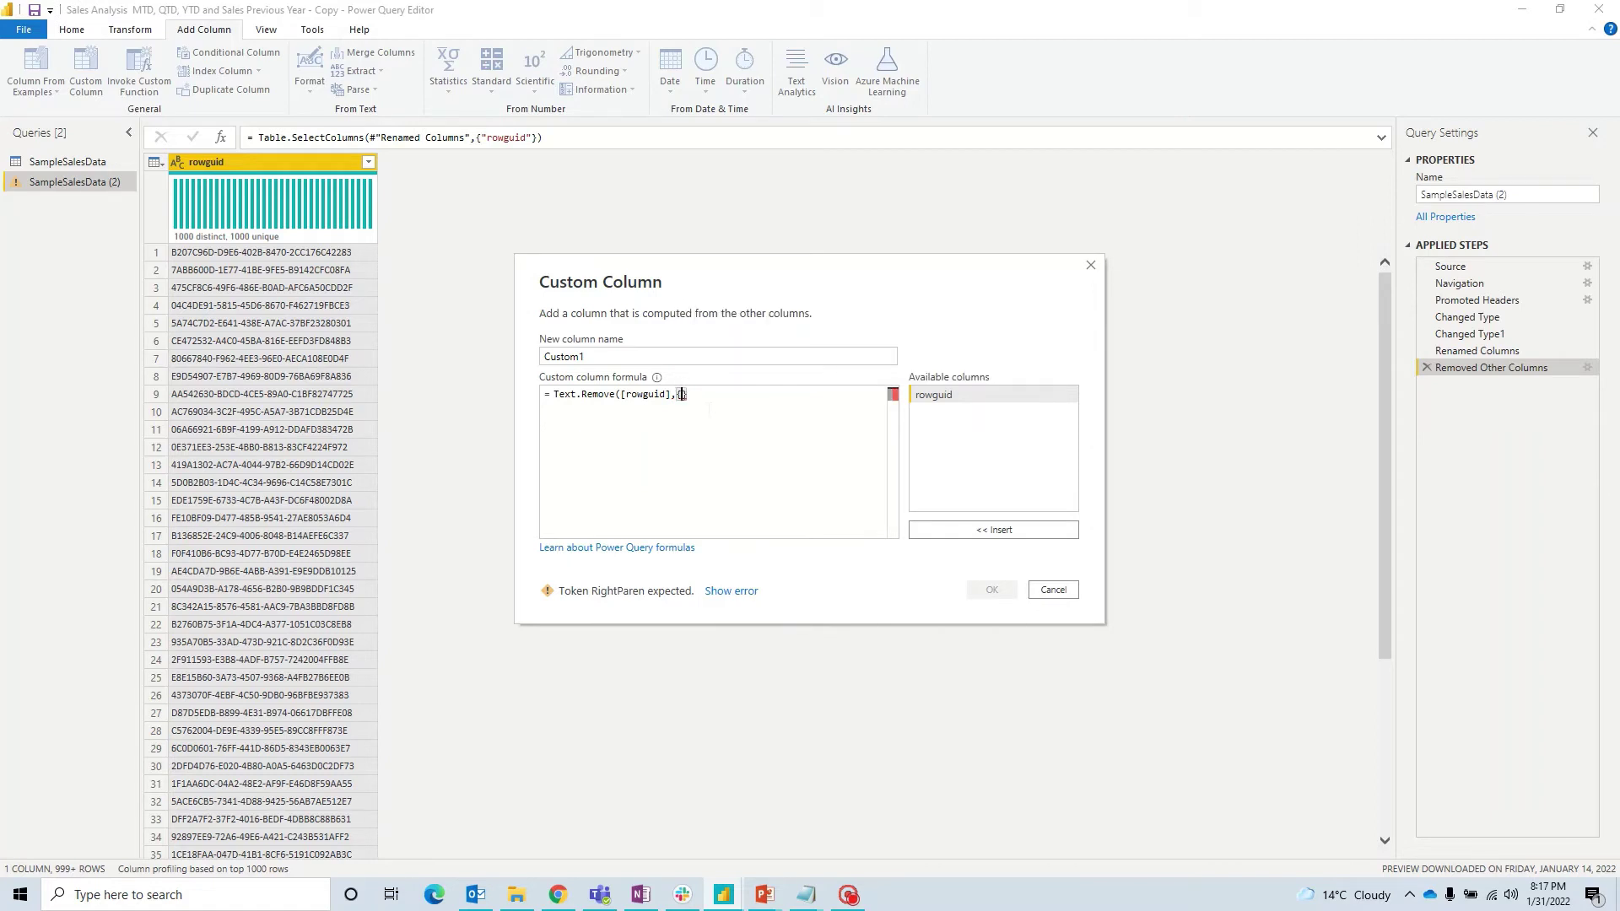
pyautogui.write('"A".."Z"})')
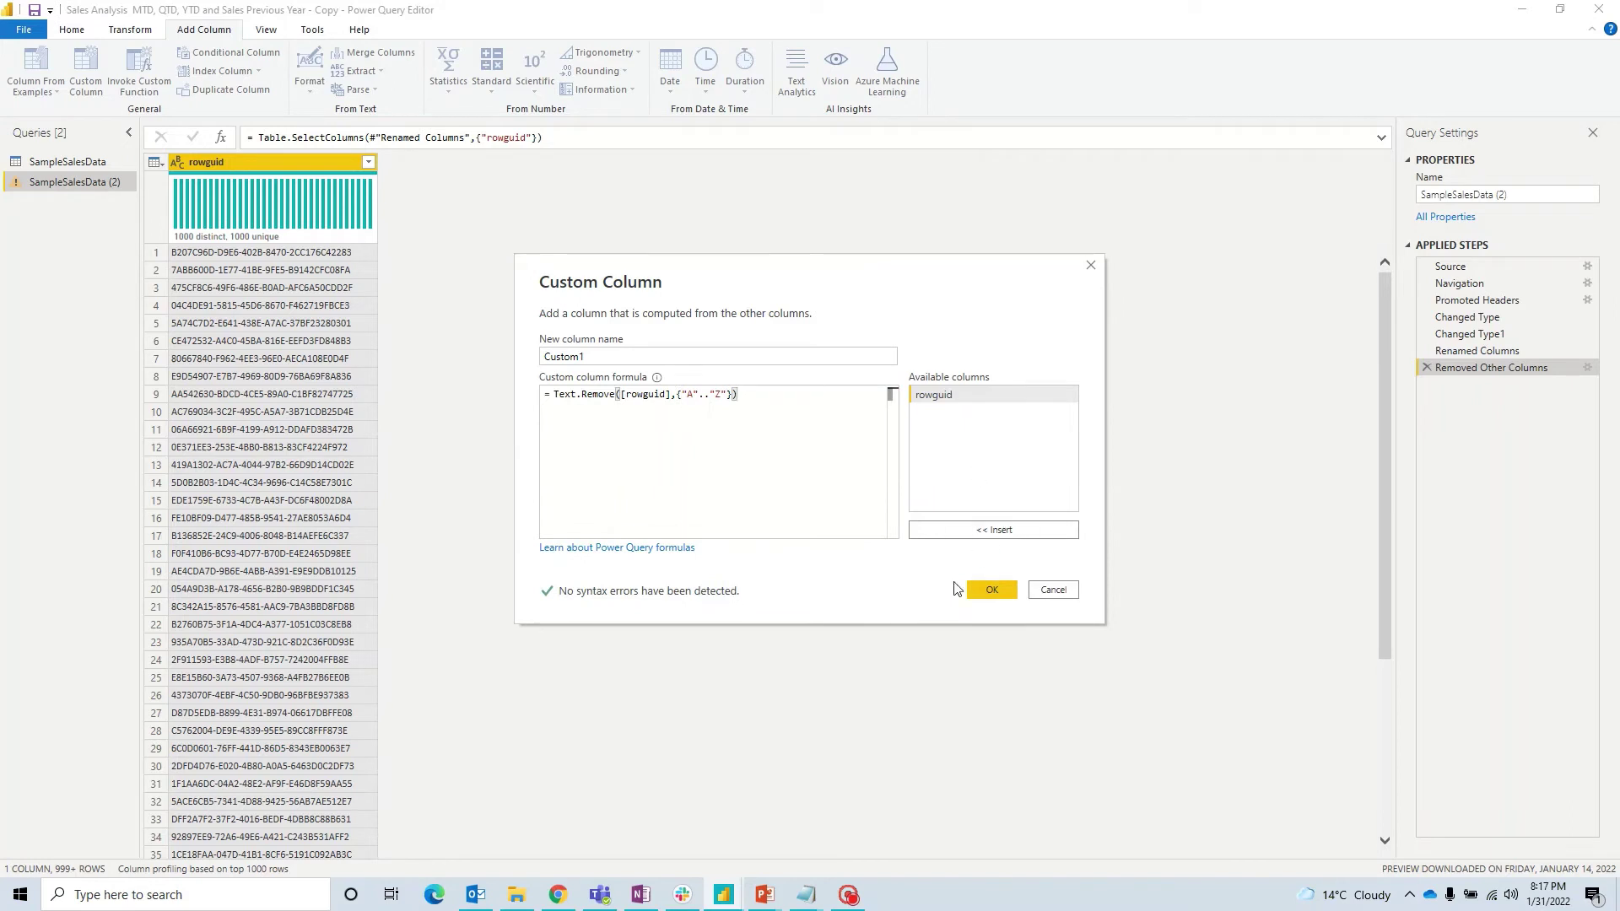
pyautogui.click(991, 586)
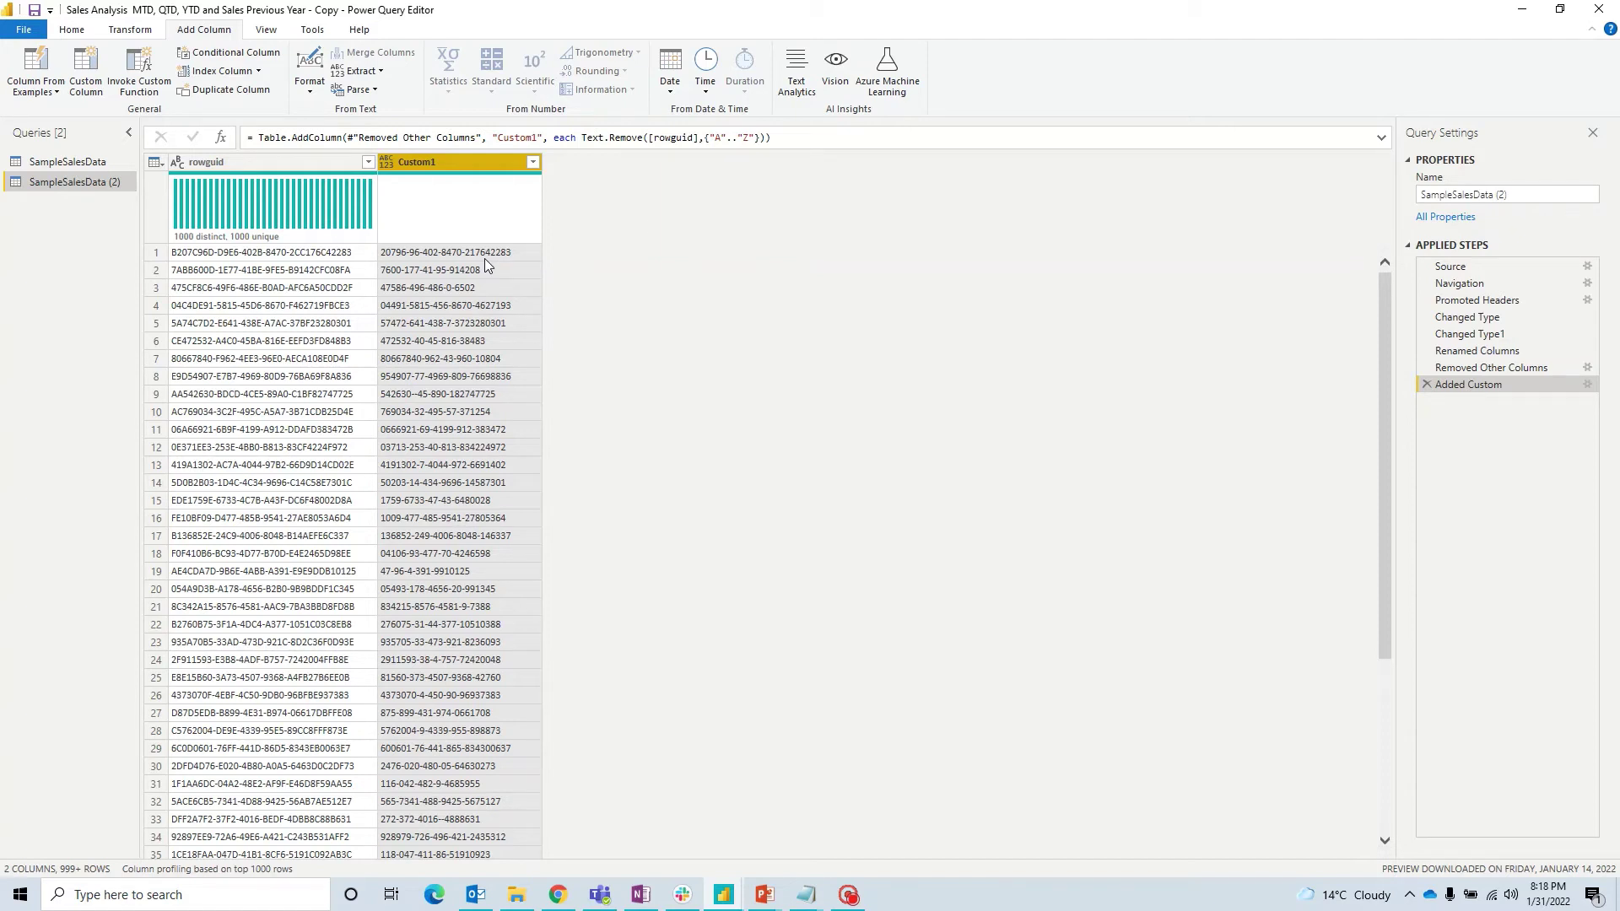
pyautogui.click(88, 66)
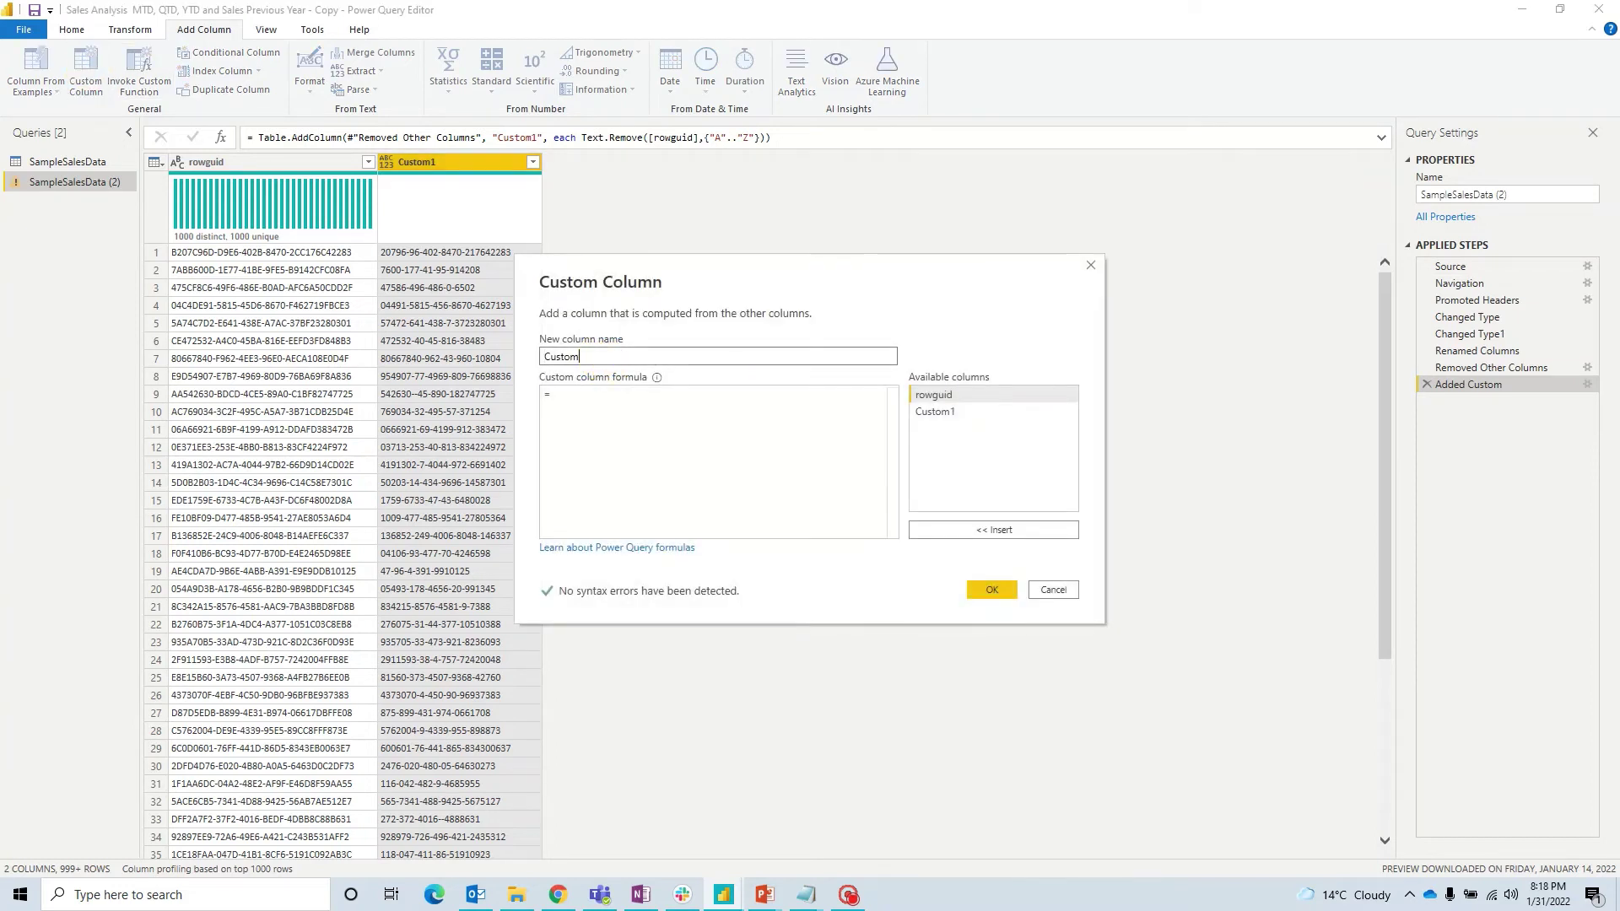
# Step: Name the new column Custom2 and start its formula as Text.Remove([rowguid], plus a new line
pyautogui.write('2')
pyautogui.click(582, 394)
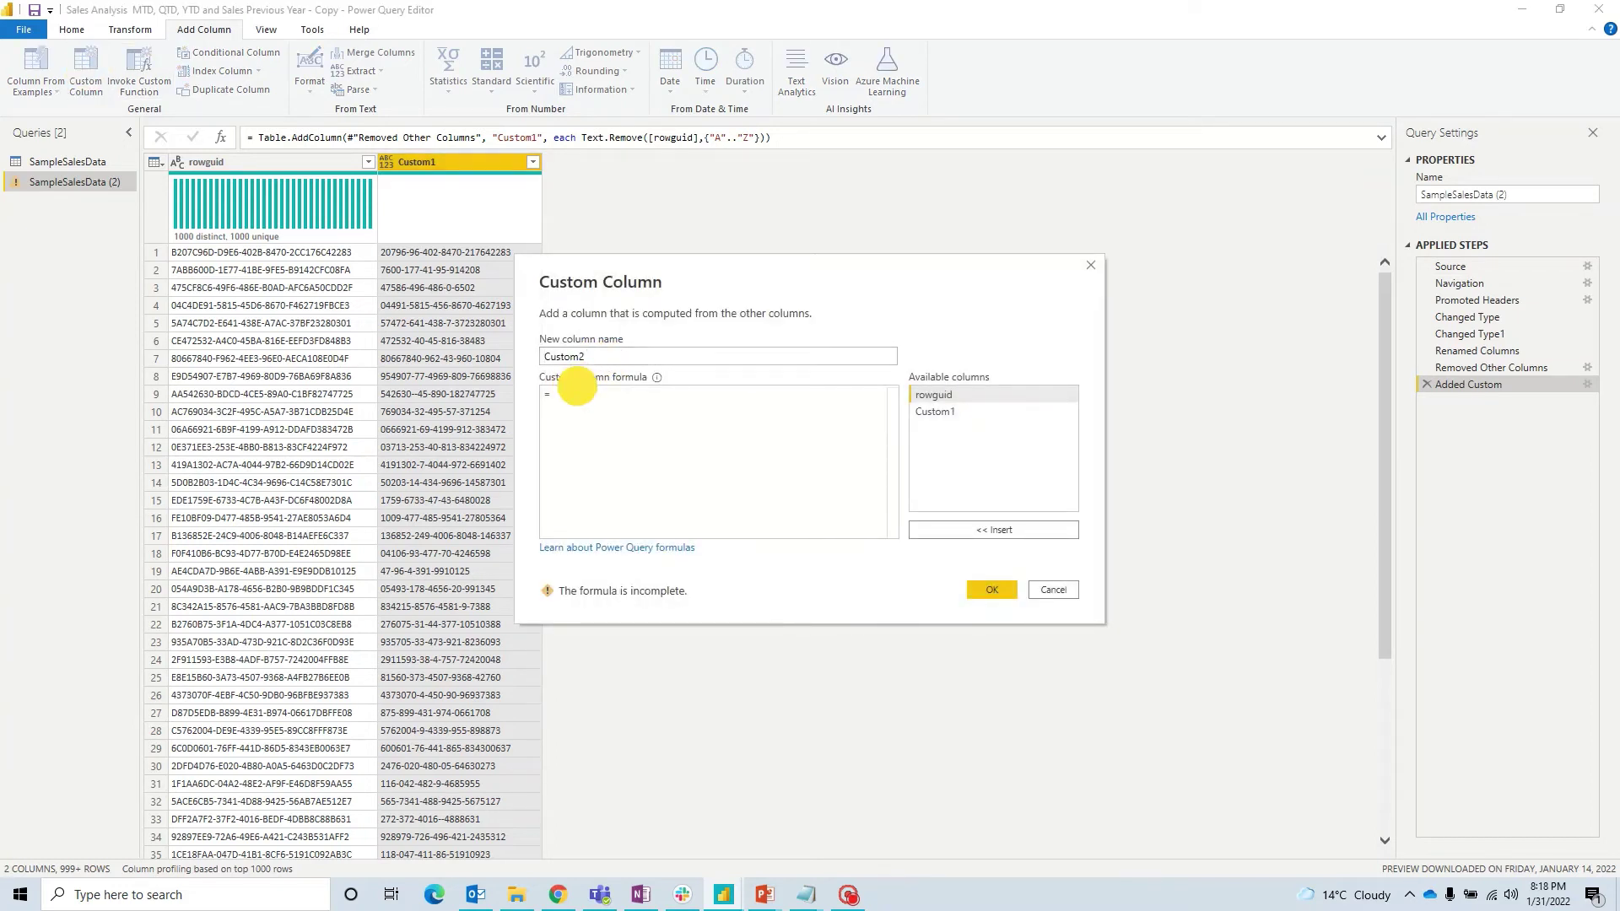
pyautogui.write('Text.')
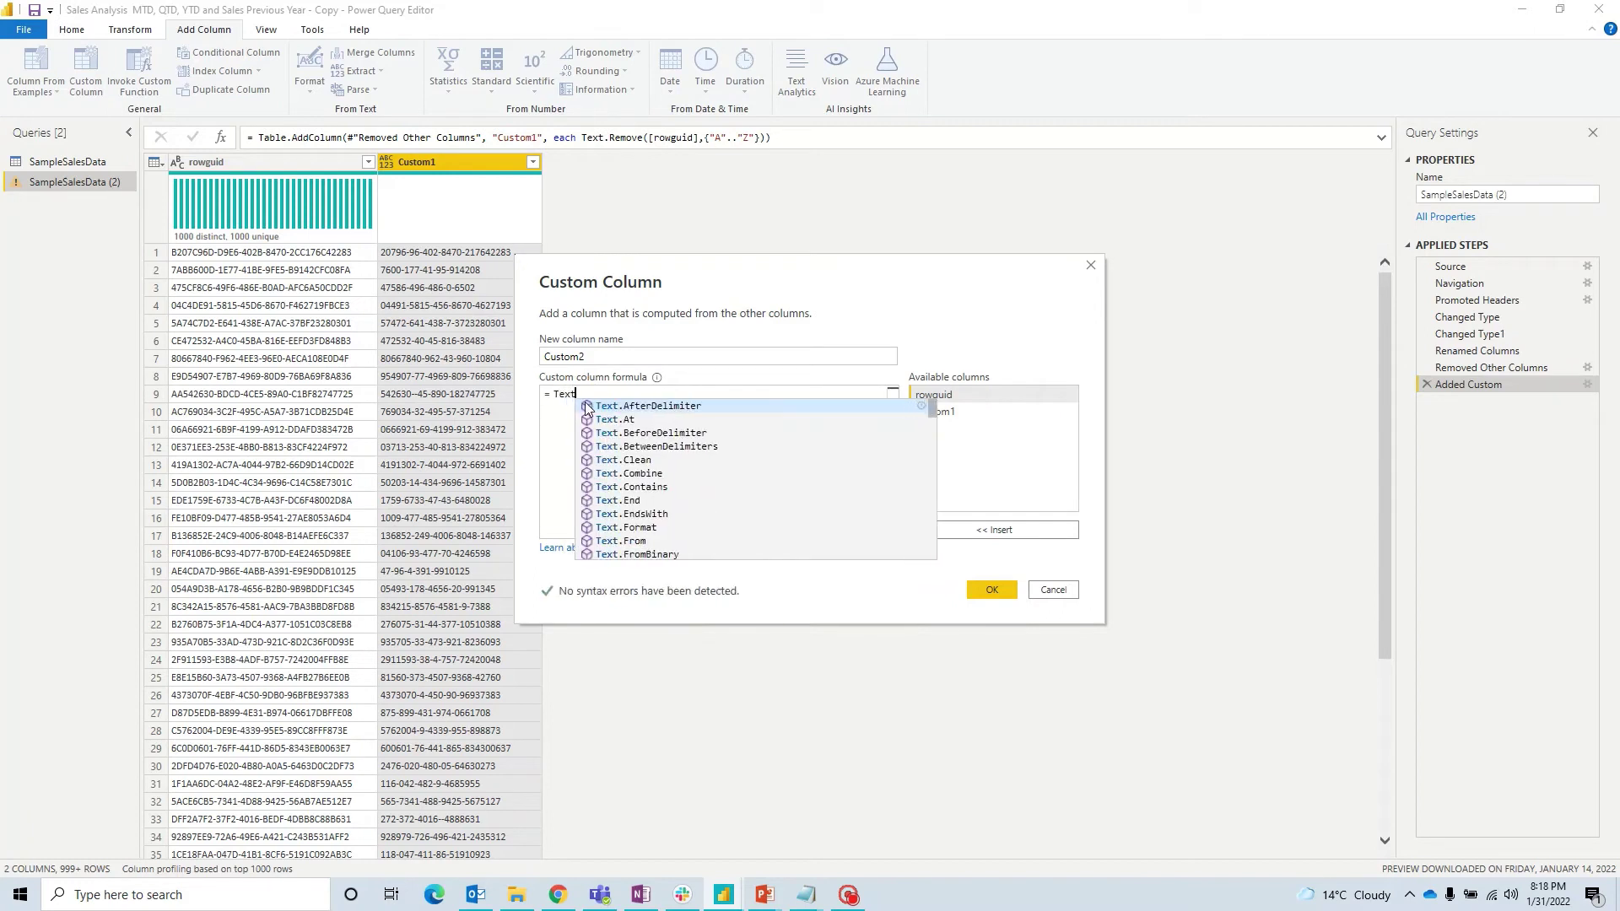
pyautogui.write('Remove(')
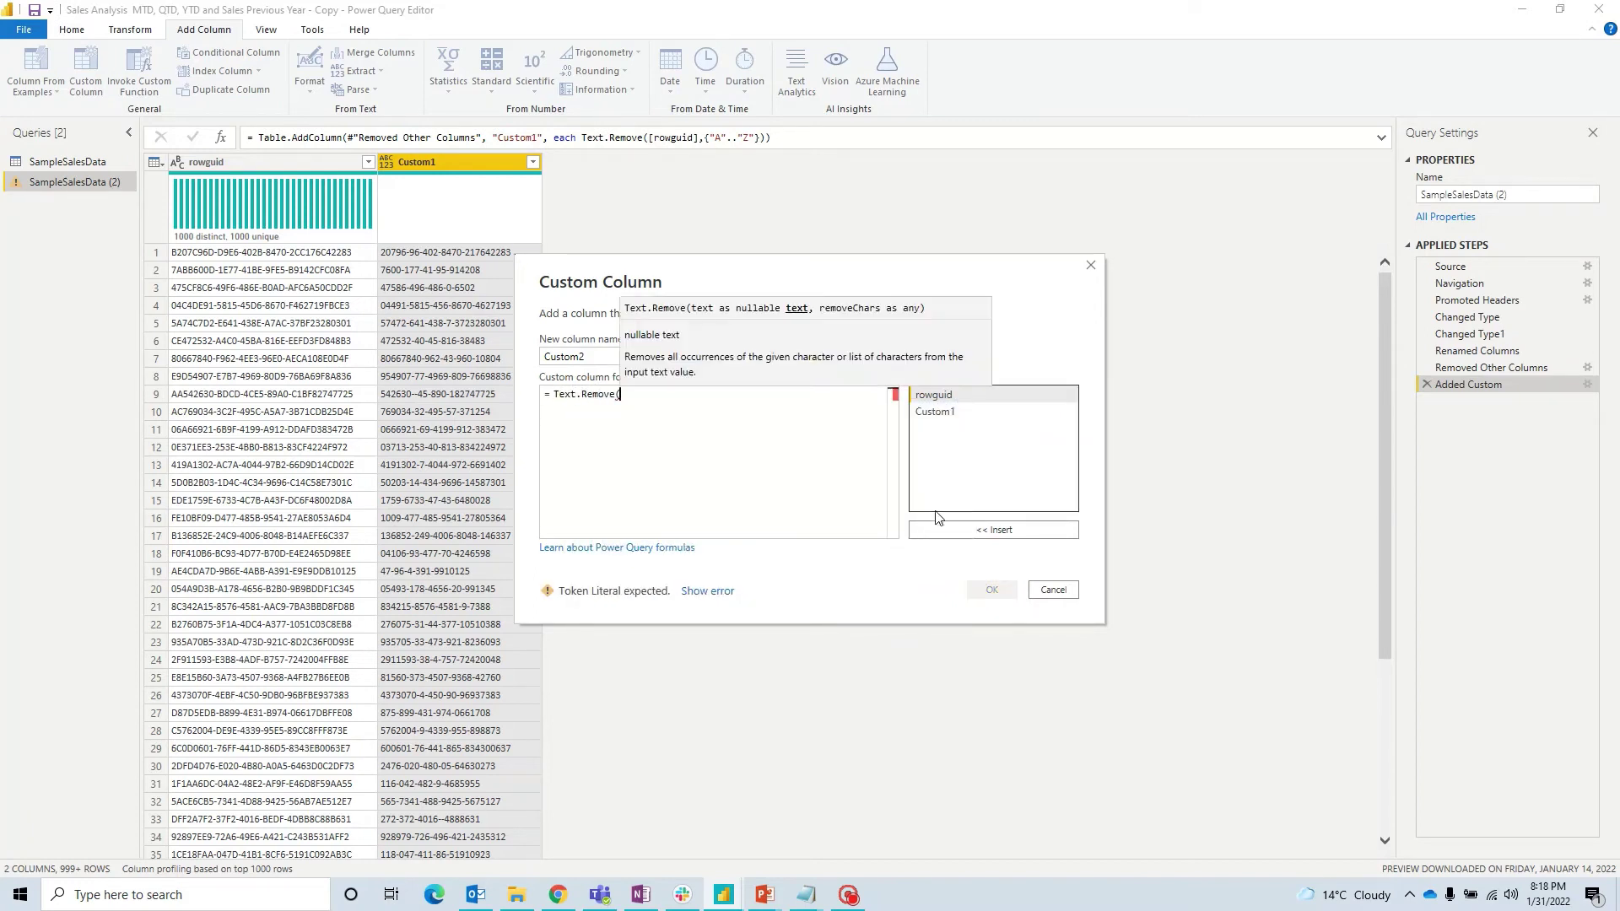
pyautogui.click(994, 530)
pyautogui.write(',')
pyautogui.press('Return')
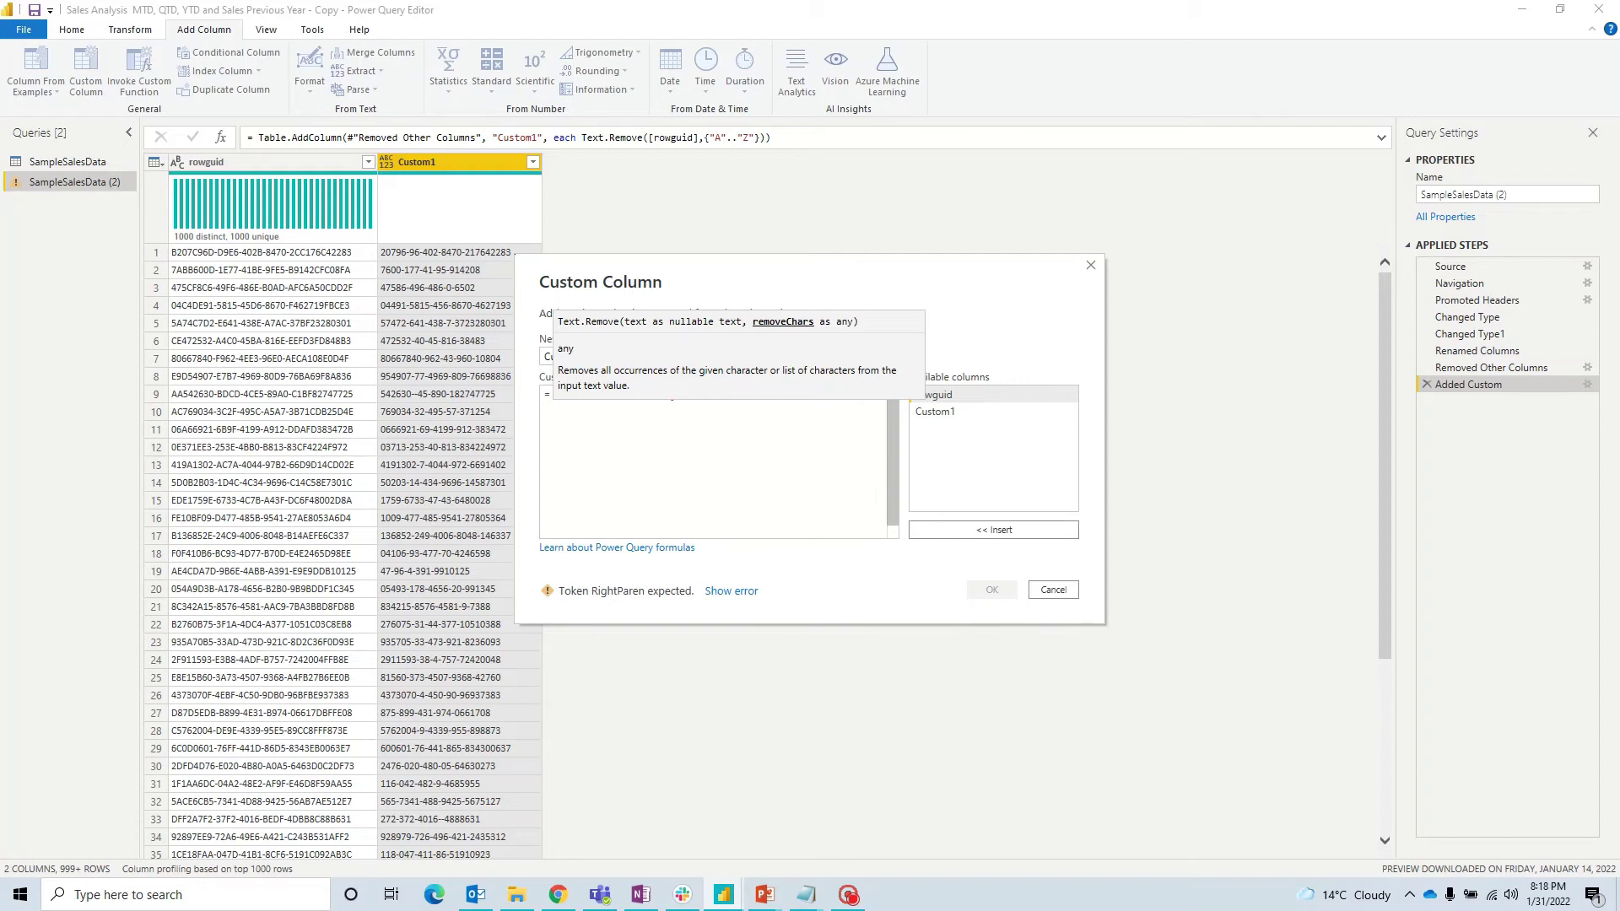
# Step: Enter Text.Remove([rowguid],{"0".."9"}) as the formula's inner second line
pyautogui.write('Text')
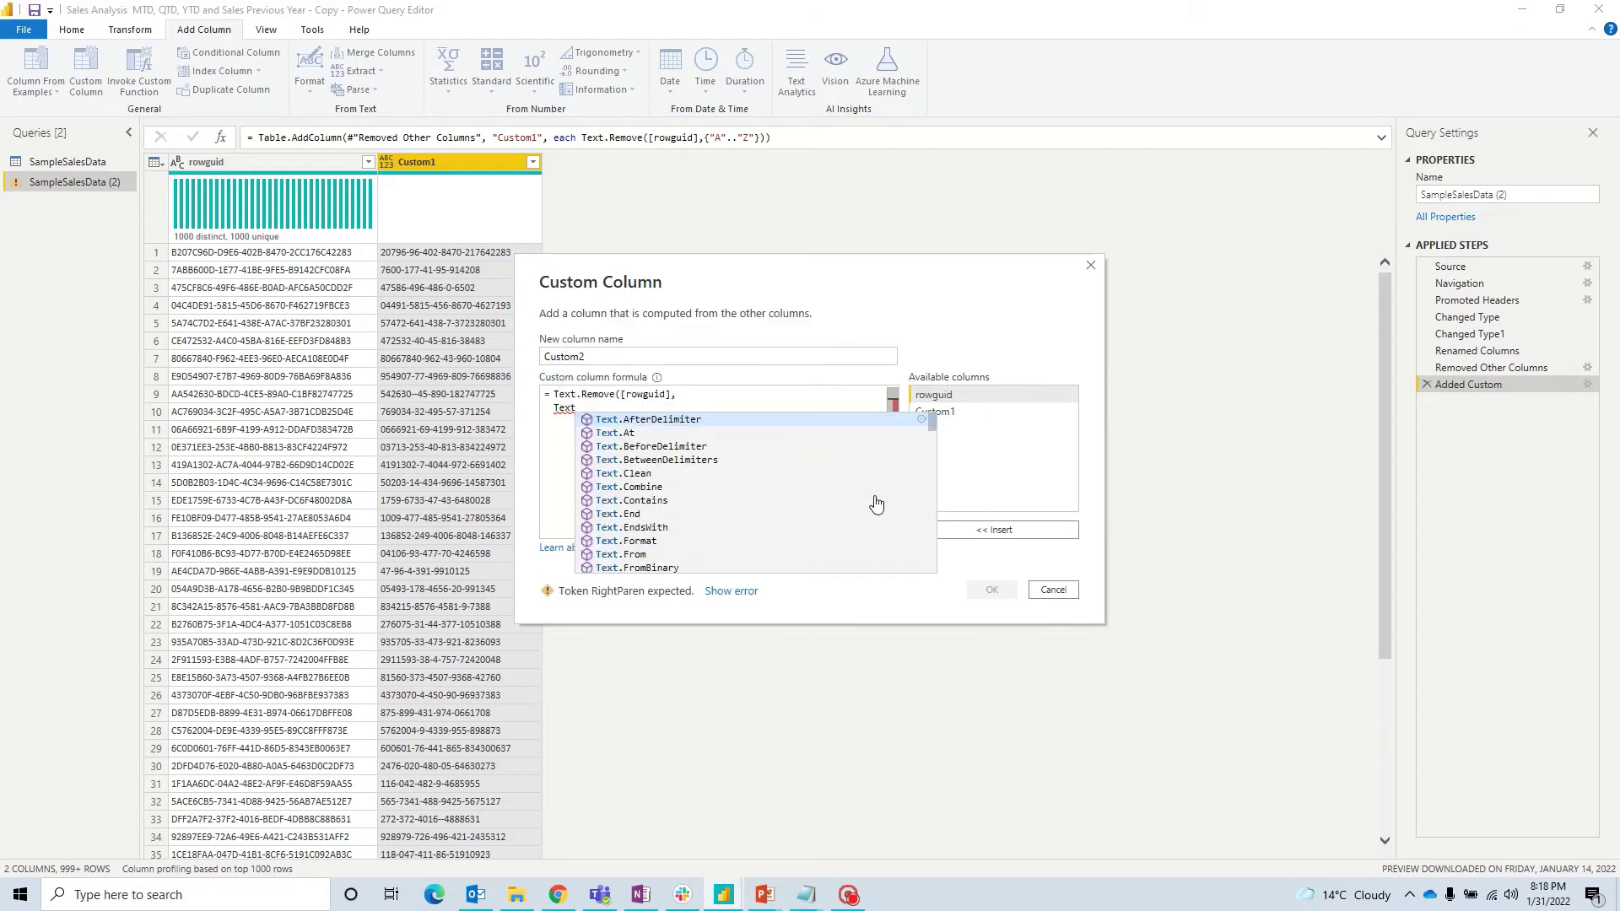
pyautogui.write('.Remove')
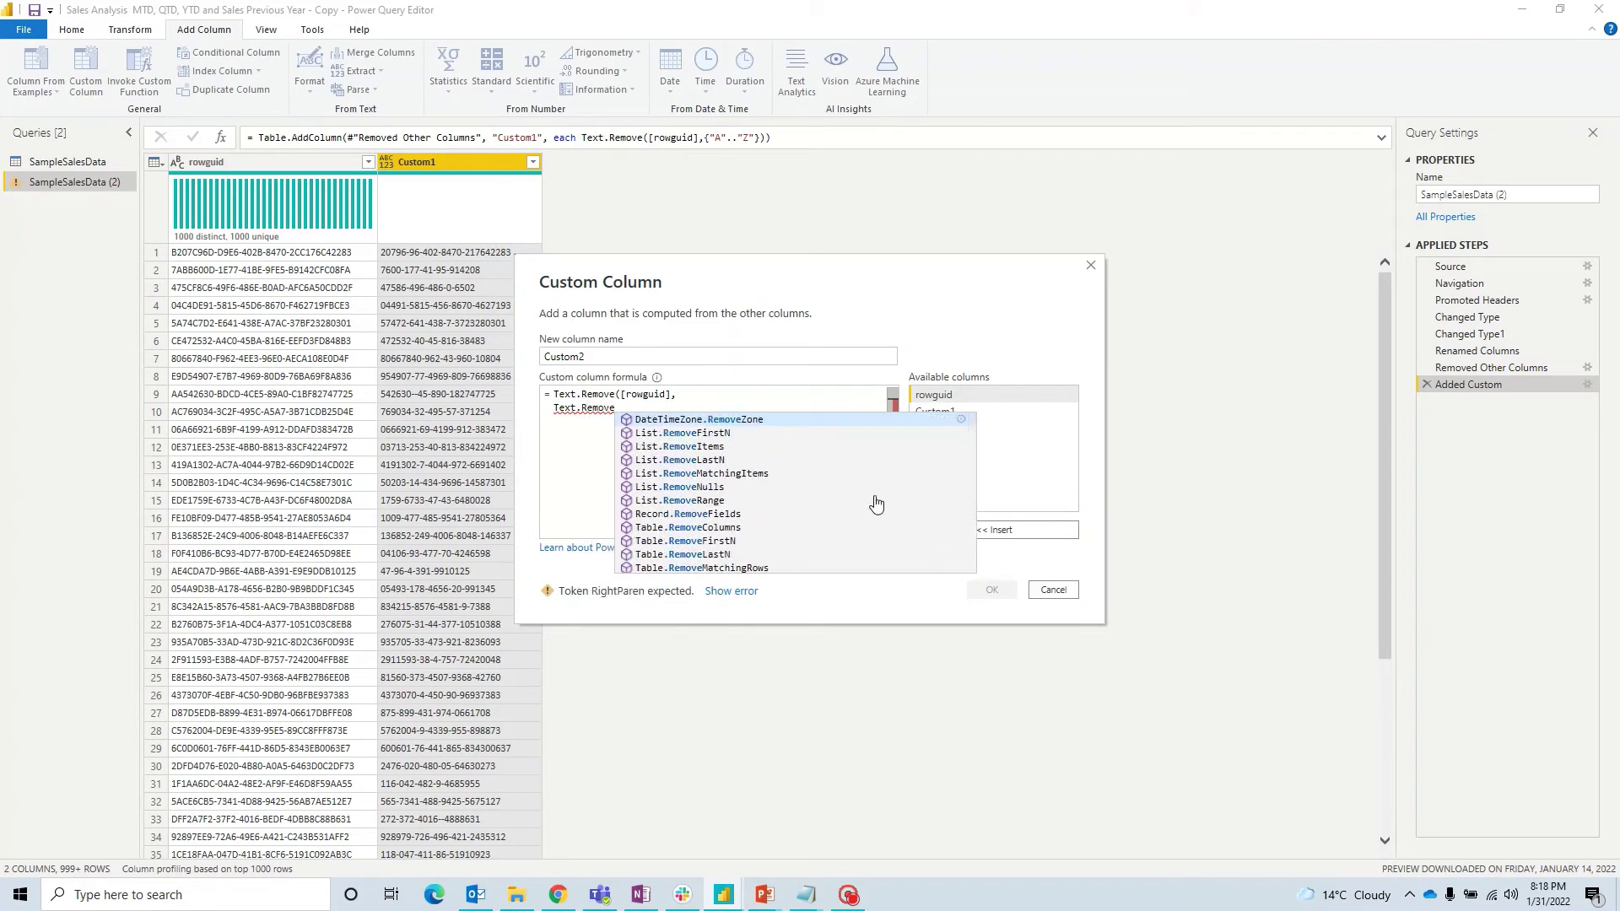
pyautogui.write('(')
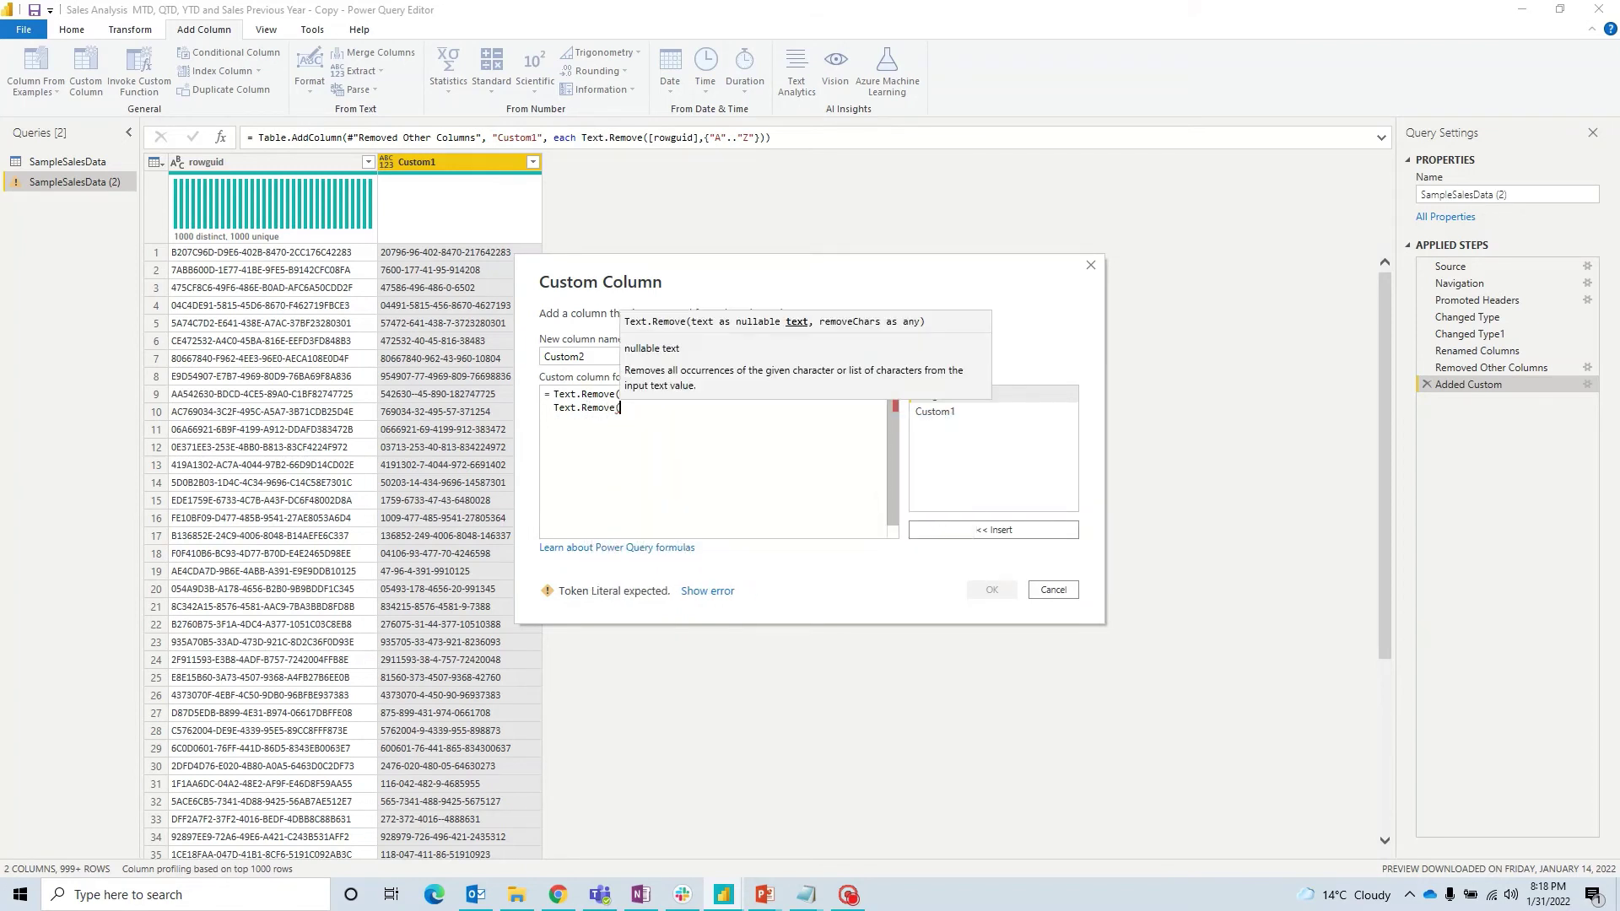
pyautogui.click(1029, 531)
pyautogui.write(',')
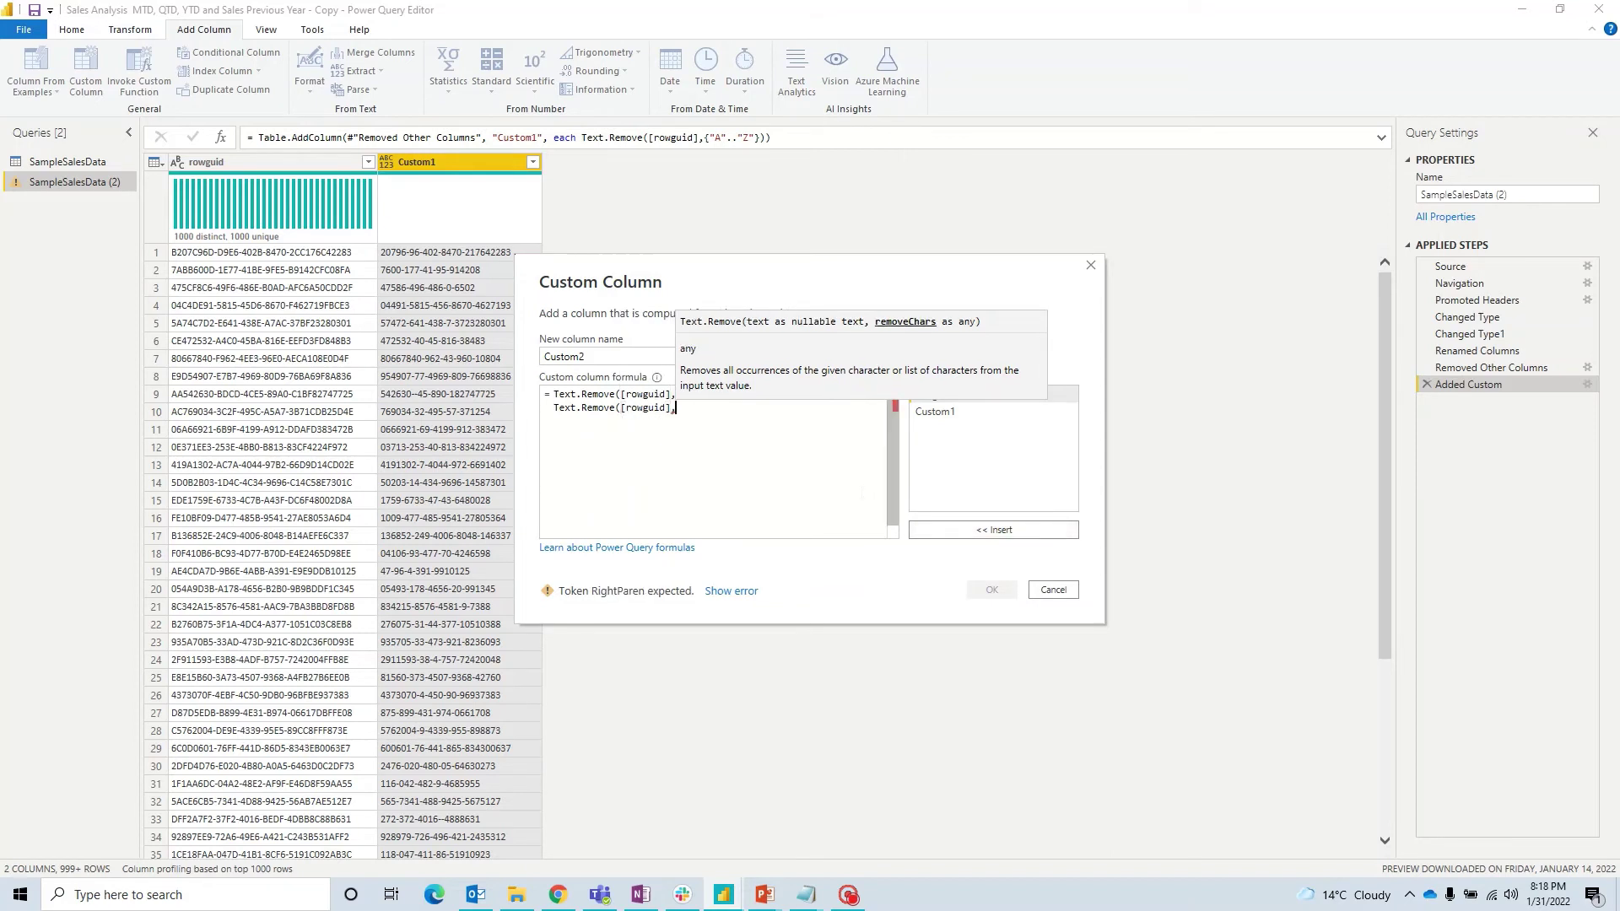
pyautogui.write('{')
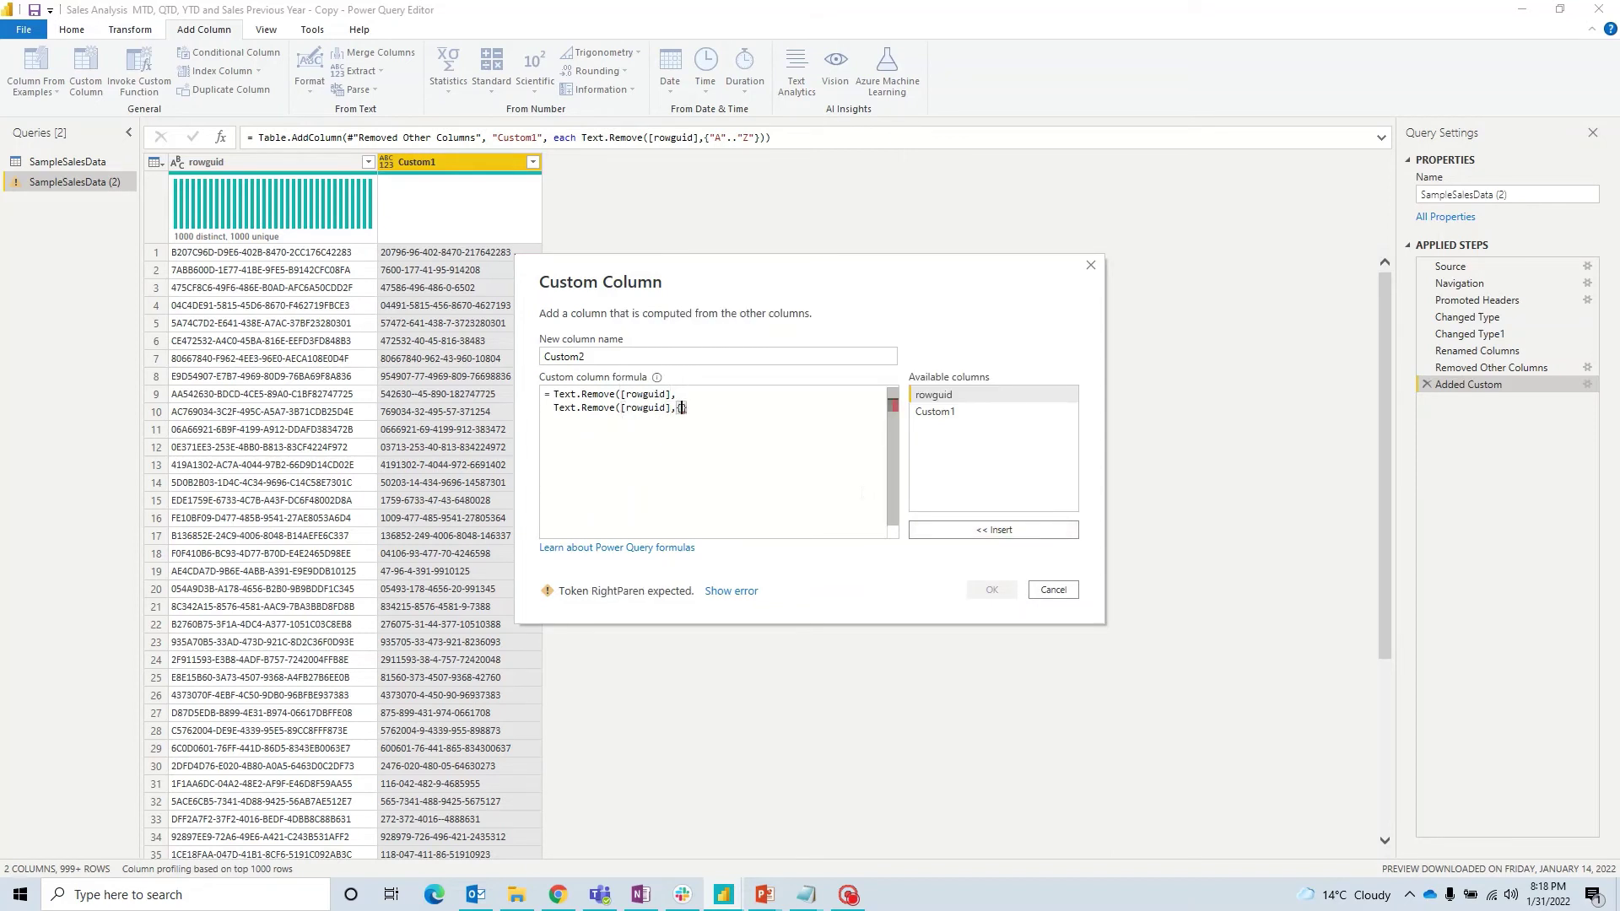
pyautogui.write('"1')
pyautogui.press('Right')
pyautogui.write('..')
pyautogui.press('Left')
pyautogui.press('BackSpace')
pyautogui.write('0')
pyautogui.press('Right')
pyautogui.press('Right')
pyautogui.press('Right')
pyautogui.write('"9')
pyautogui.press('Right')
pyautogui.write(')')
# Step: Wrap the inner call in Text.ToList, close the parentheses, and create the Custom2 column
pyautogui.click(676, 394)
pyautogui.press('Return')
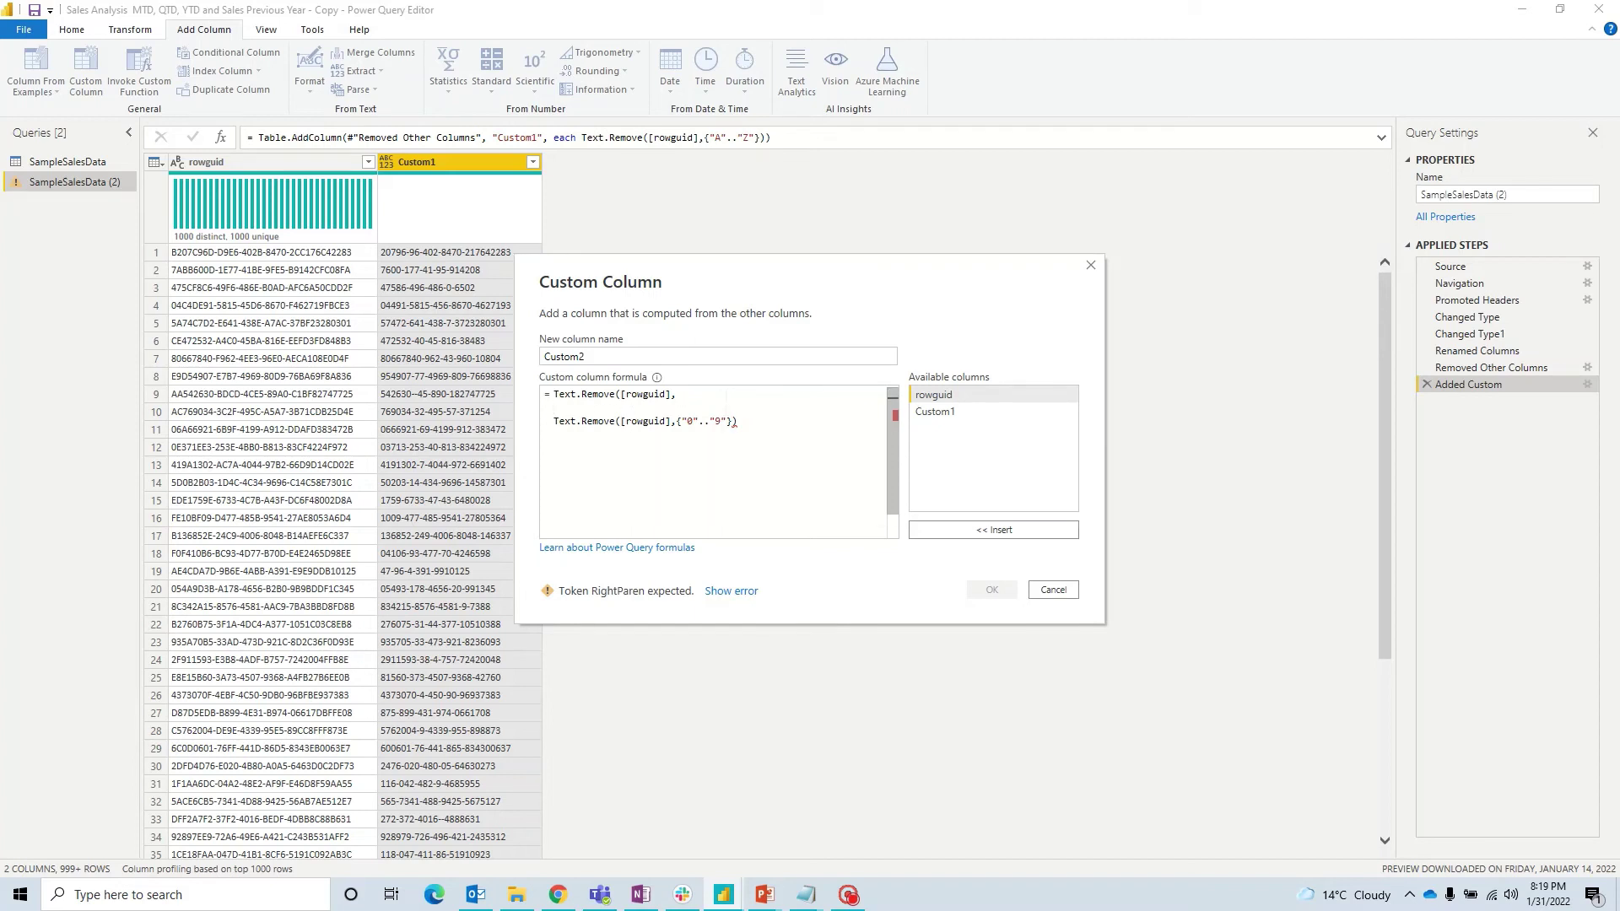
pyautogui.write('Text.')
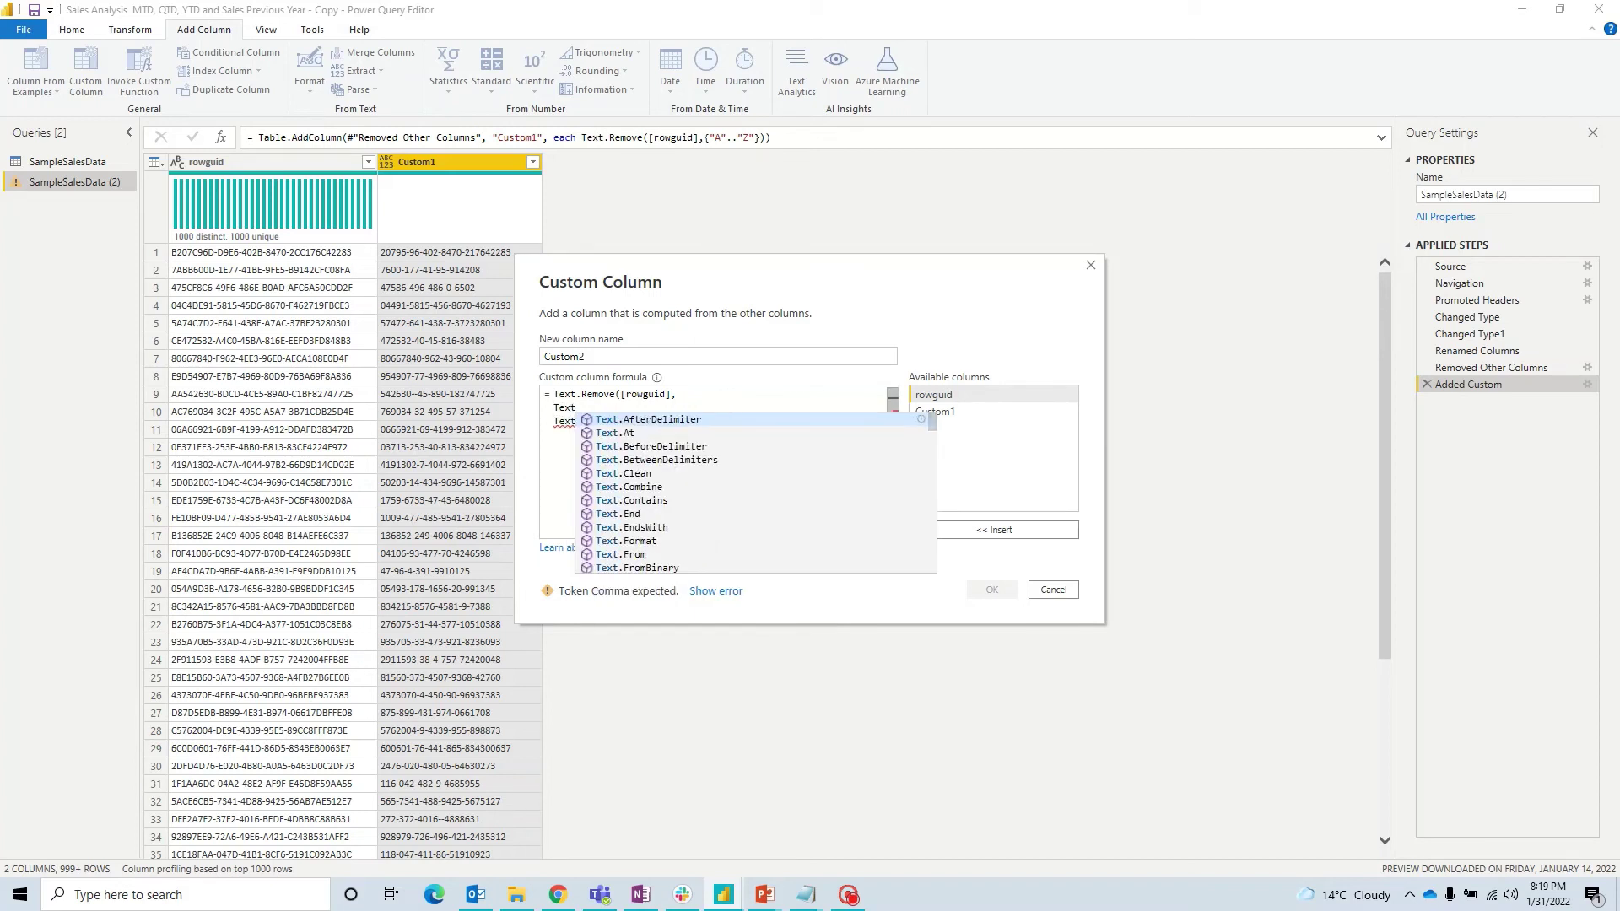
pyautogui.write('To')
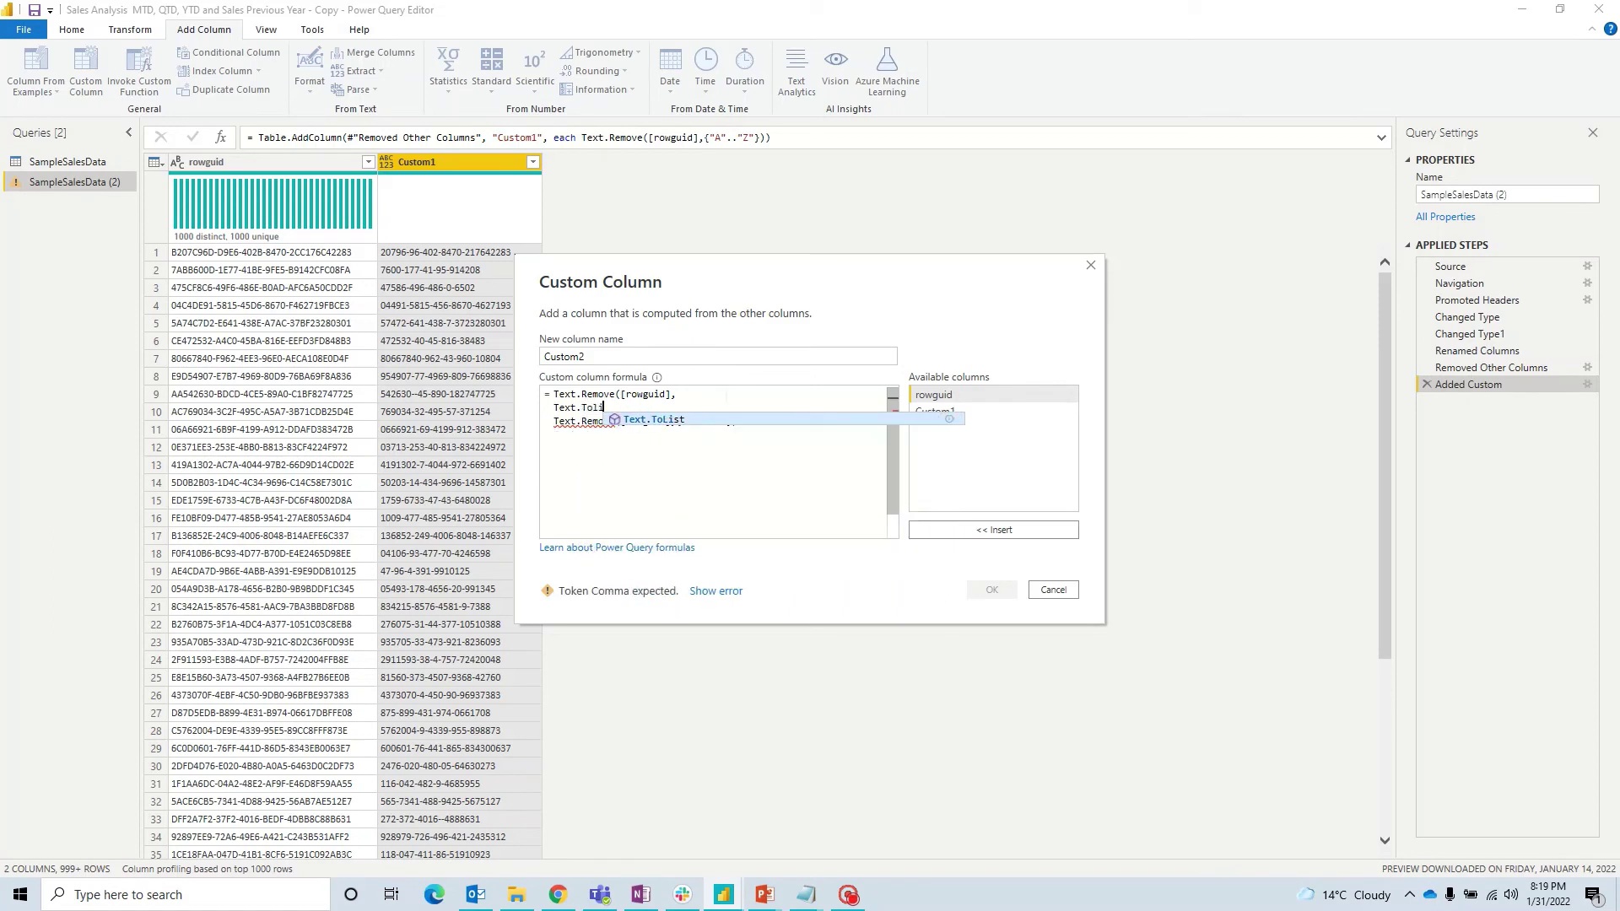
pyautogui.write('List(')
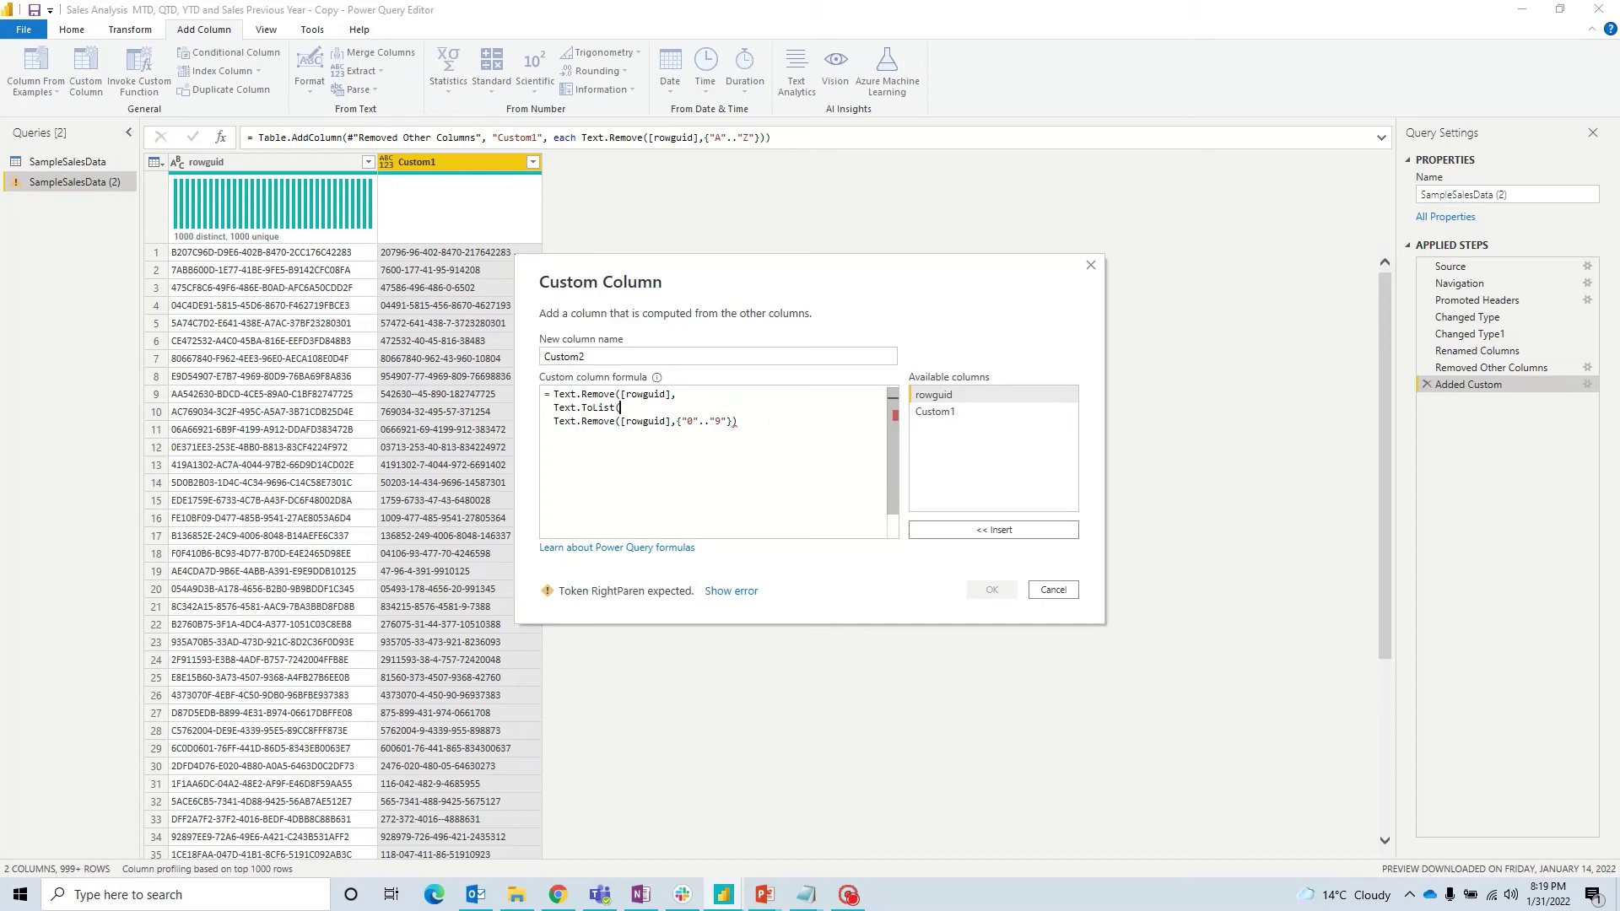
pyautogui.click(737, 421)
pyautogui.write('))')
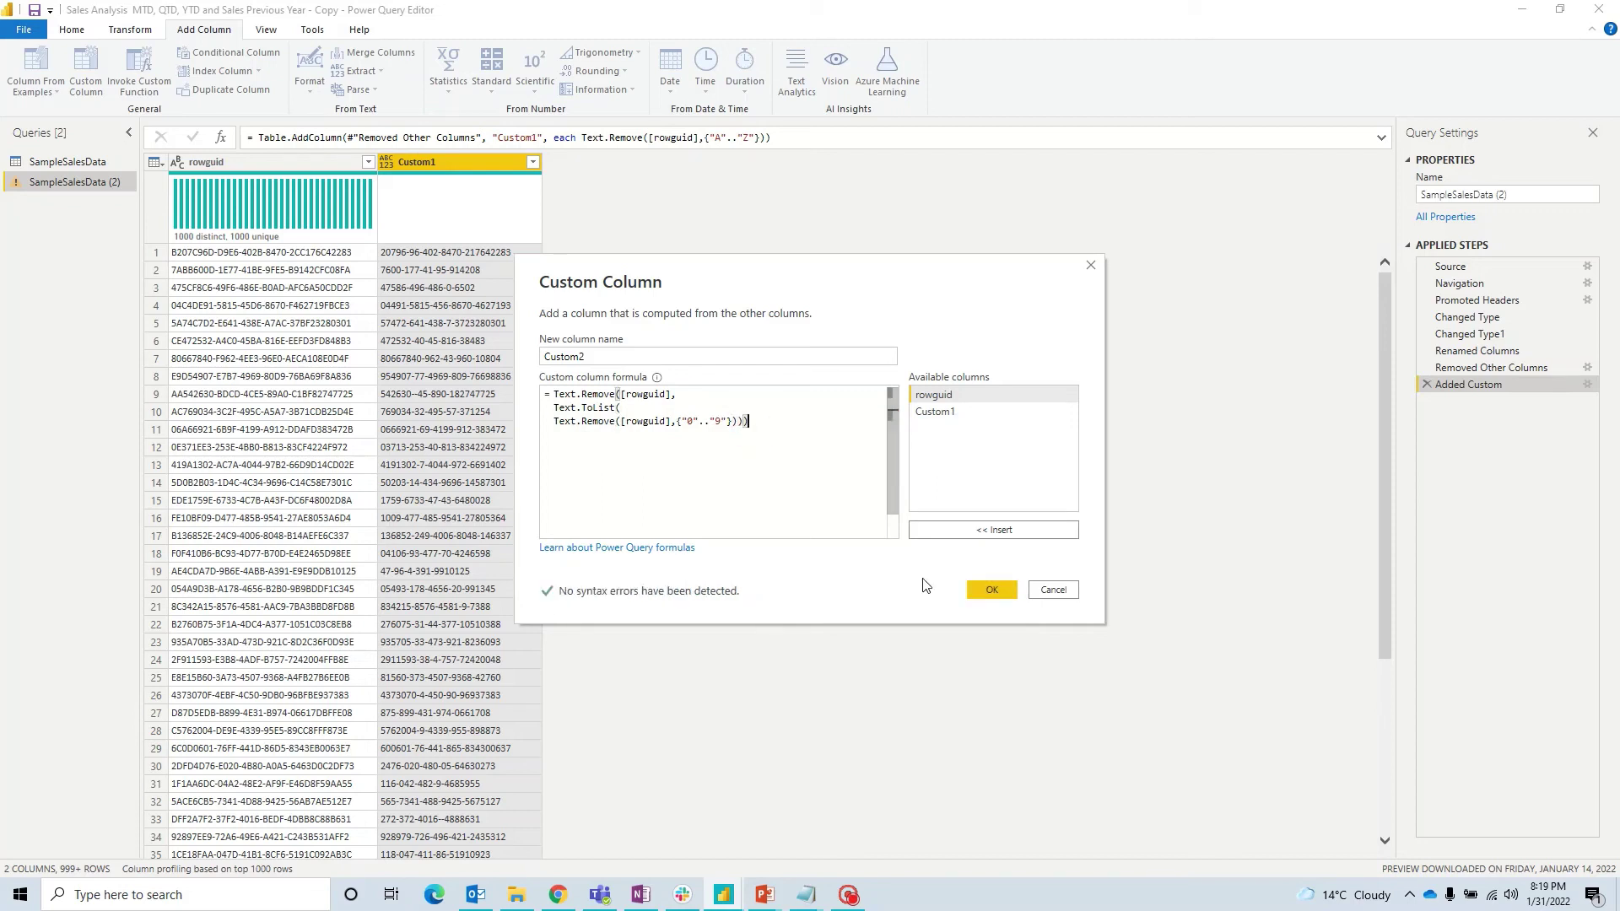
pyautogui.click(993, 589)
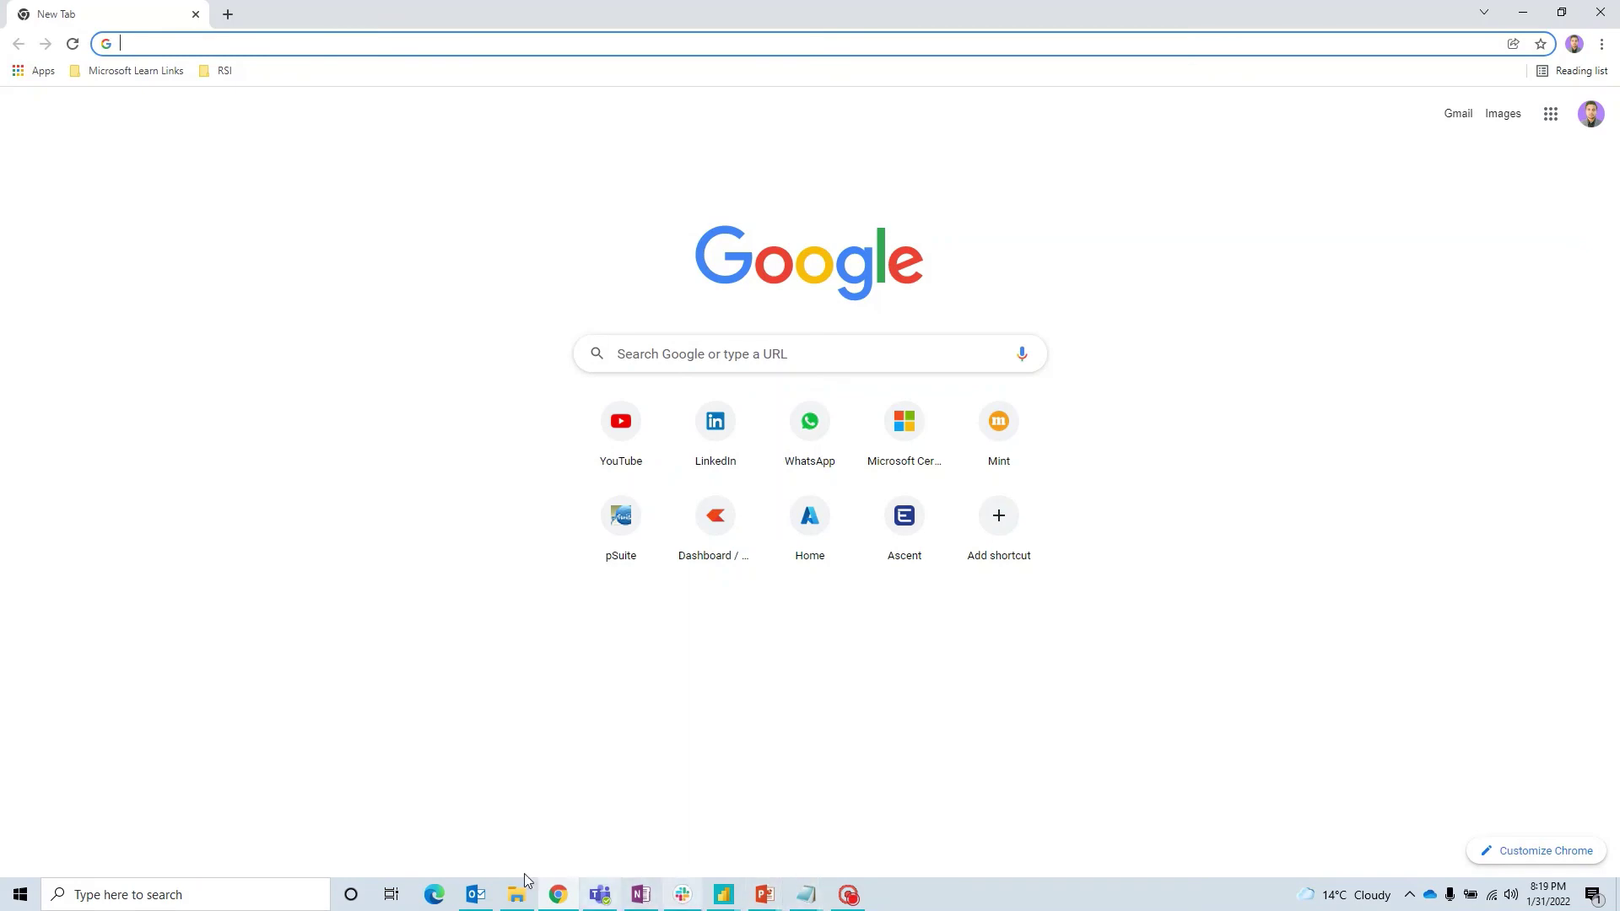
# Step: Return to the PowerPoint slide show titled 'Power Query Editor: How to extract Numbers only from Text column'
pyautogui.click(762, 893)
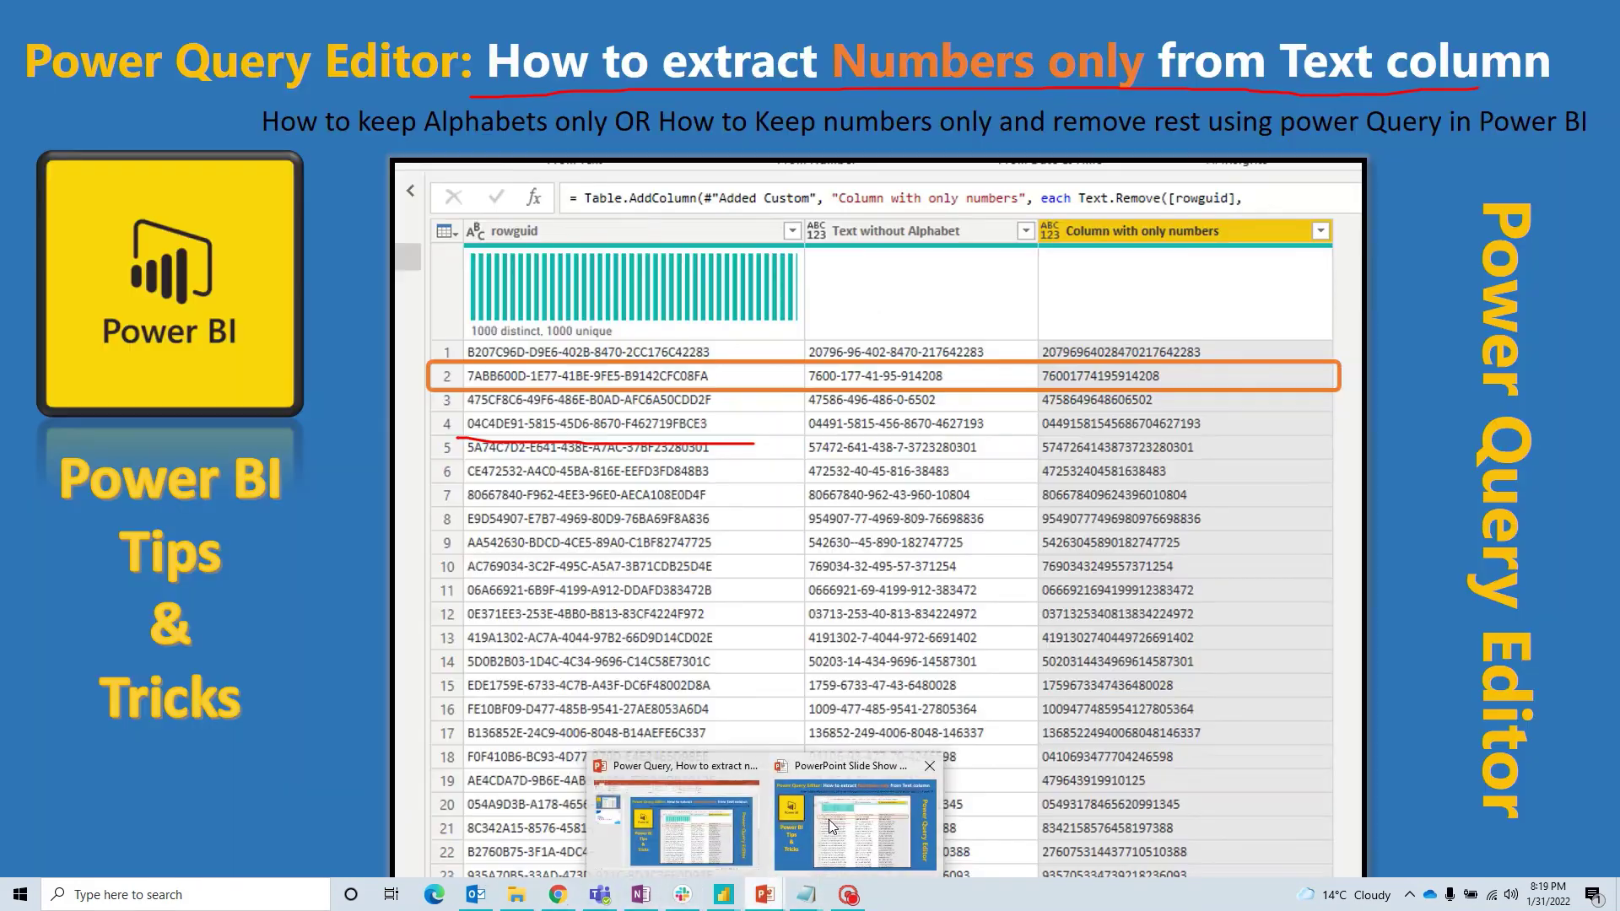
pyautogui.click(834, 820)
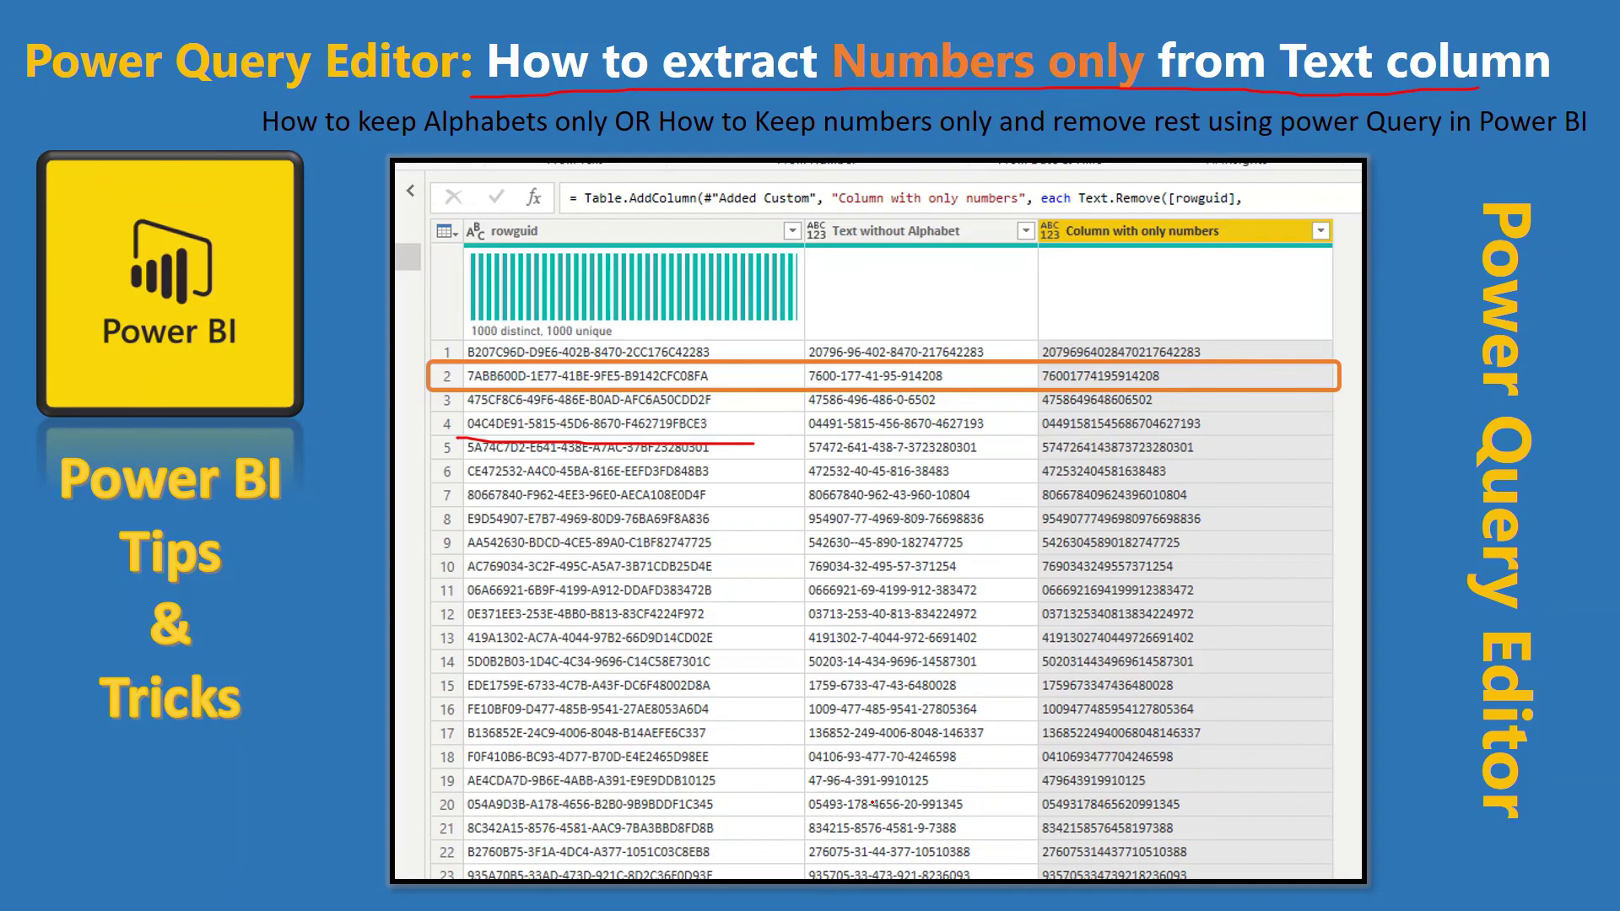